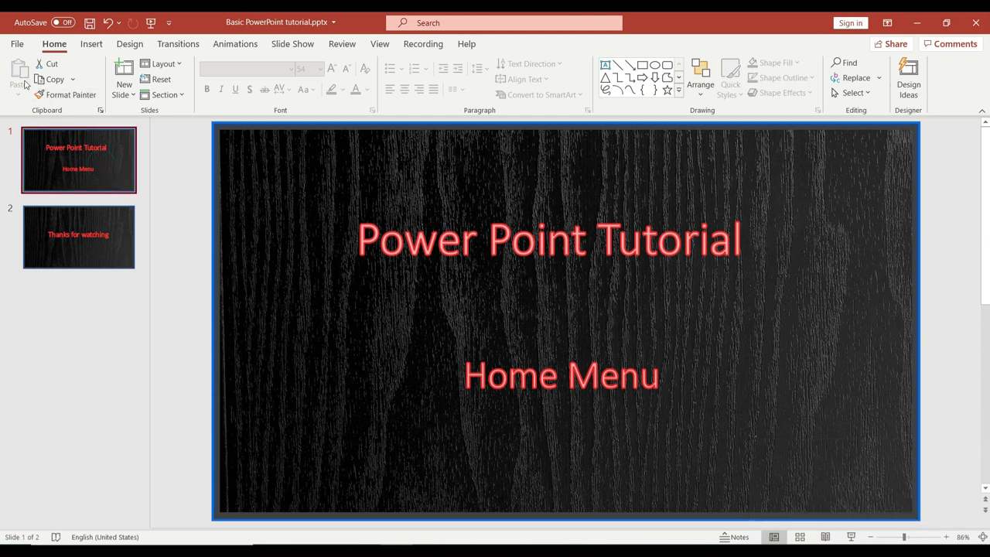
Select 'Tutorial' in the title, then select the wood background picture and view its paste options.
left_click(402, 246)
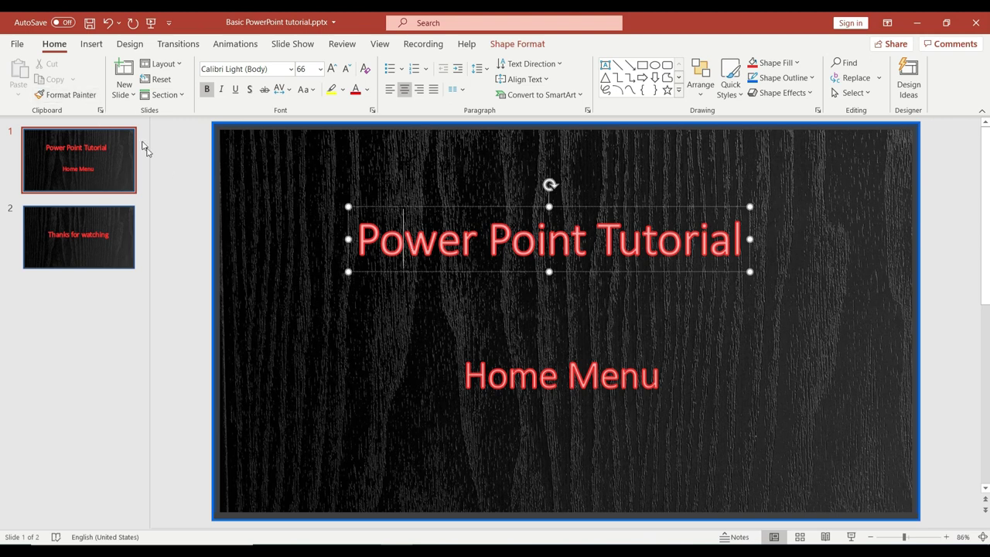
left_click_drag(741, 241, 410, 238)
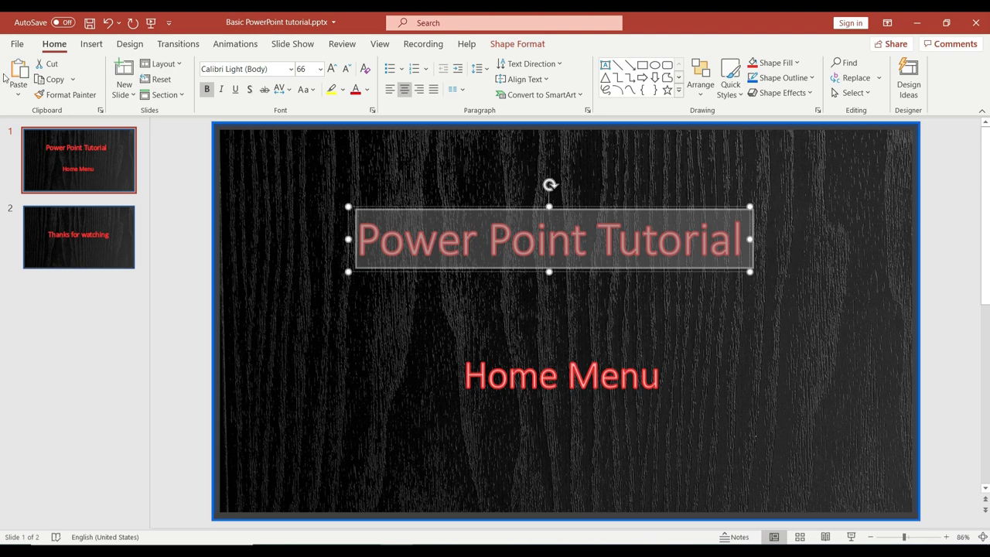
left_click(368, 309)
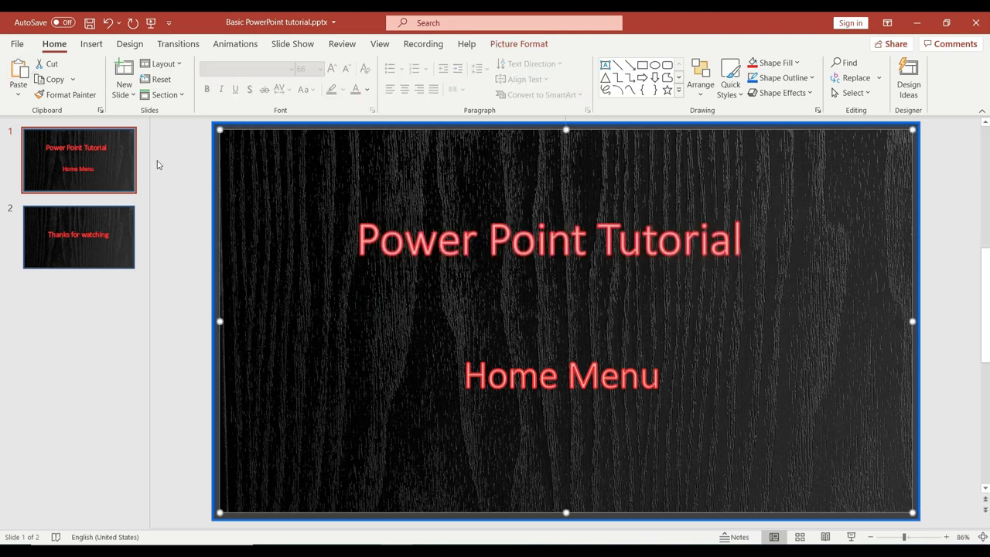
left_click(17, 96)
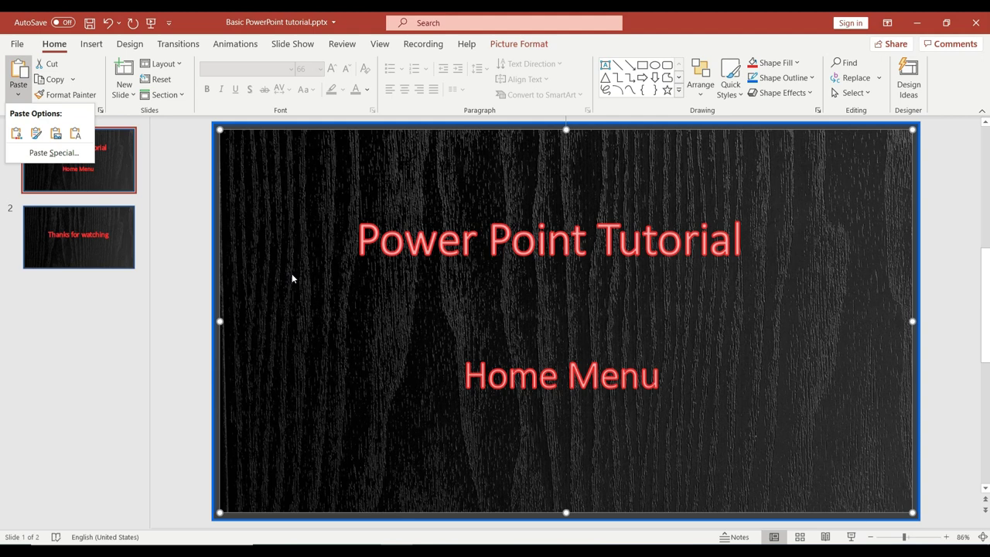
left_click(17, 95)
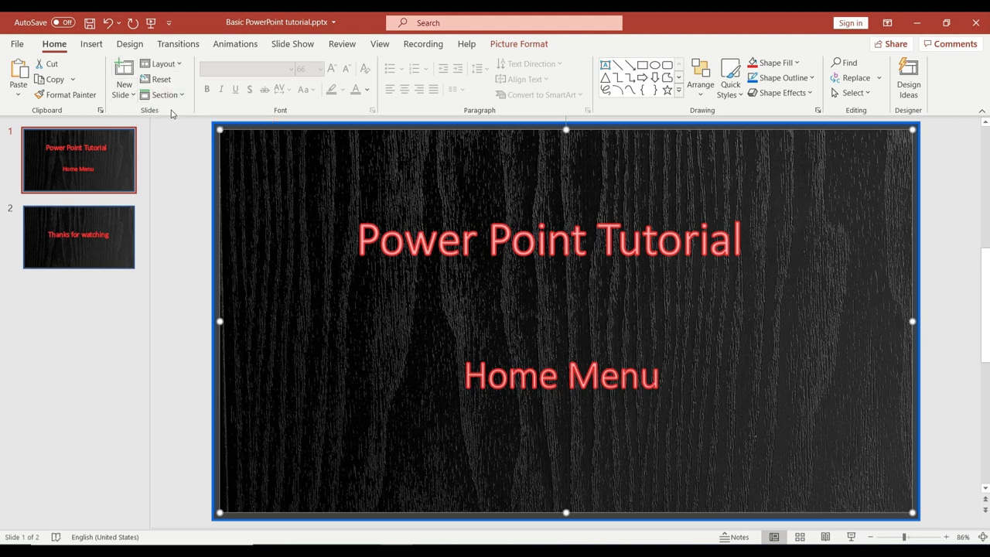
Insert a new Blank layout slide as slide 2.
left_click(206, 229)
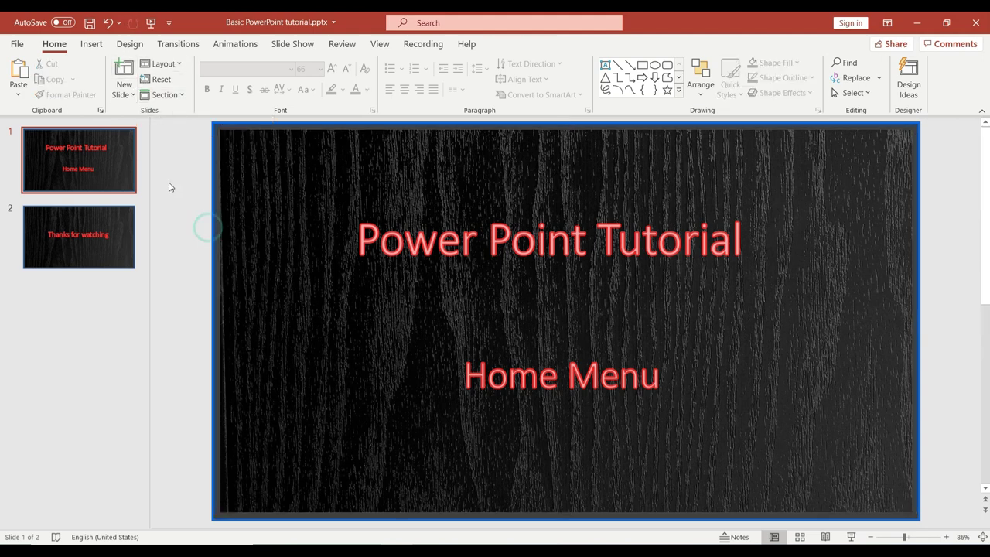
left_click(129, 99)
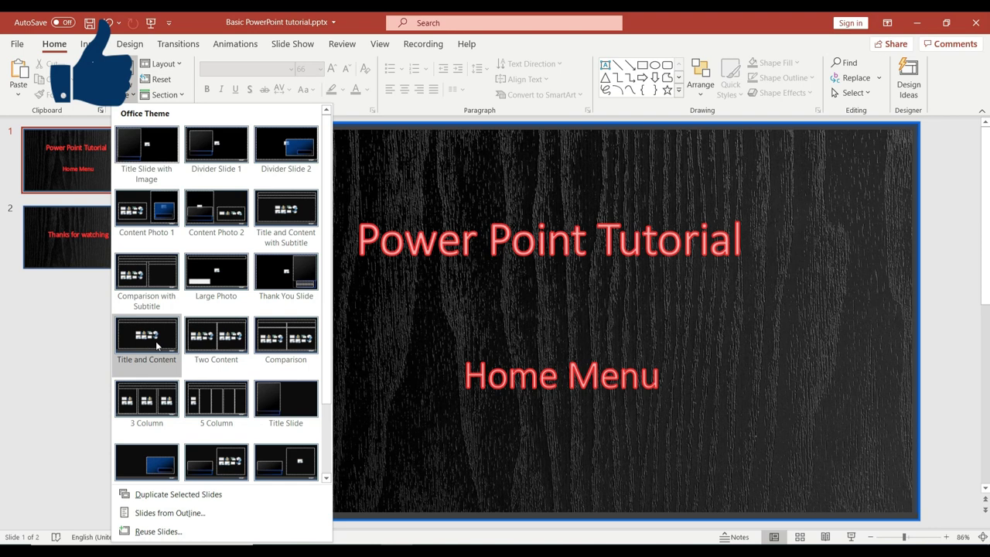
scroll(156, 348, "down", 1)
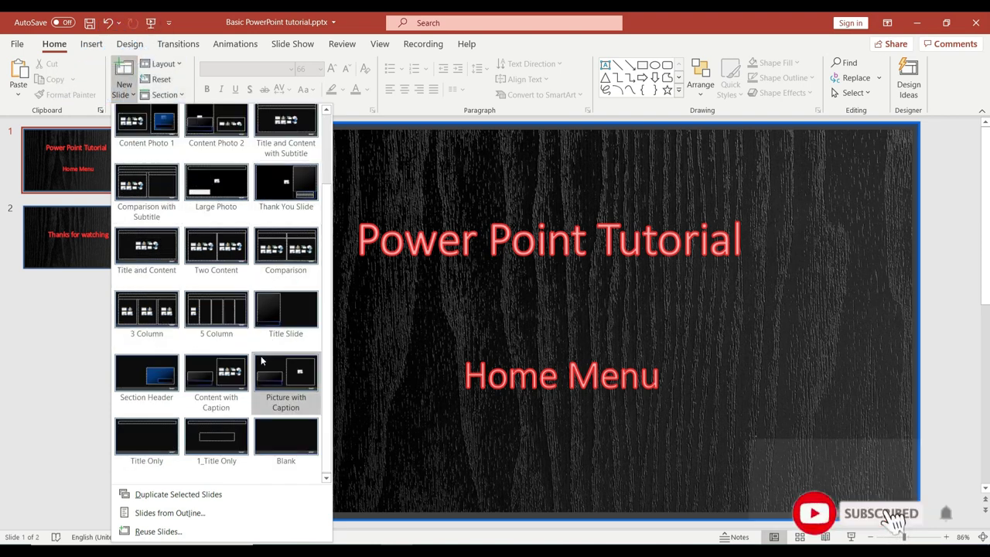
left_click(273, 442)
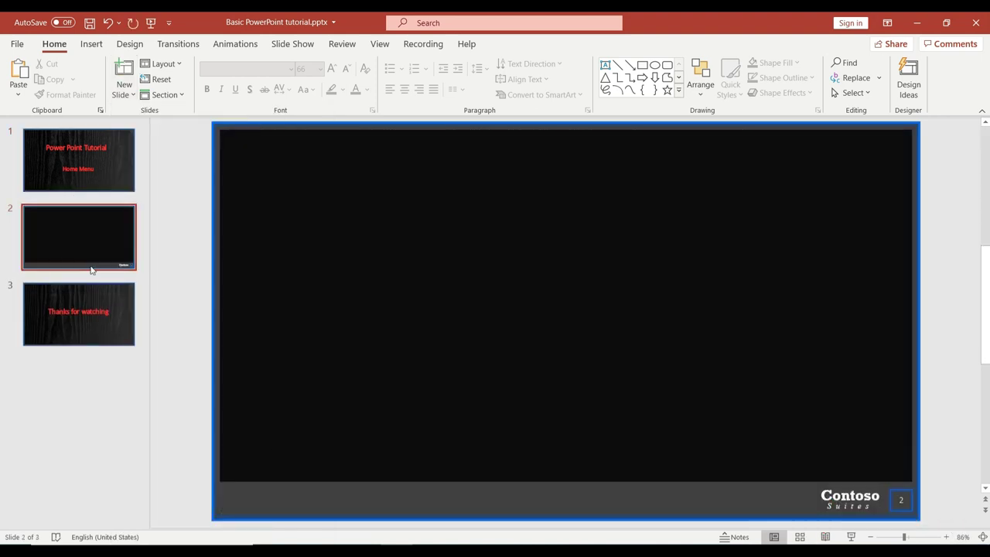
left_click(124, 94)
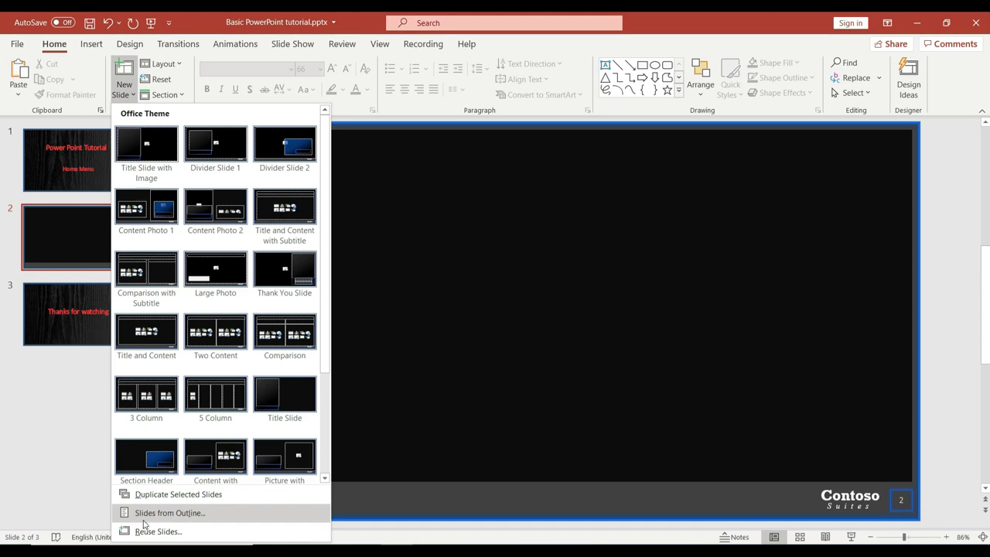
Reuse slides from aws efs.pptx, inserting 'What is EFS?' and 'What is Amazon EFS Benefit?'.
left_click(147, 531)
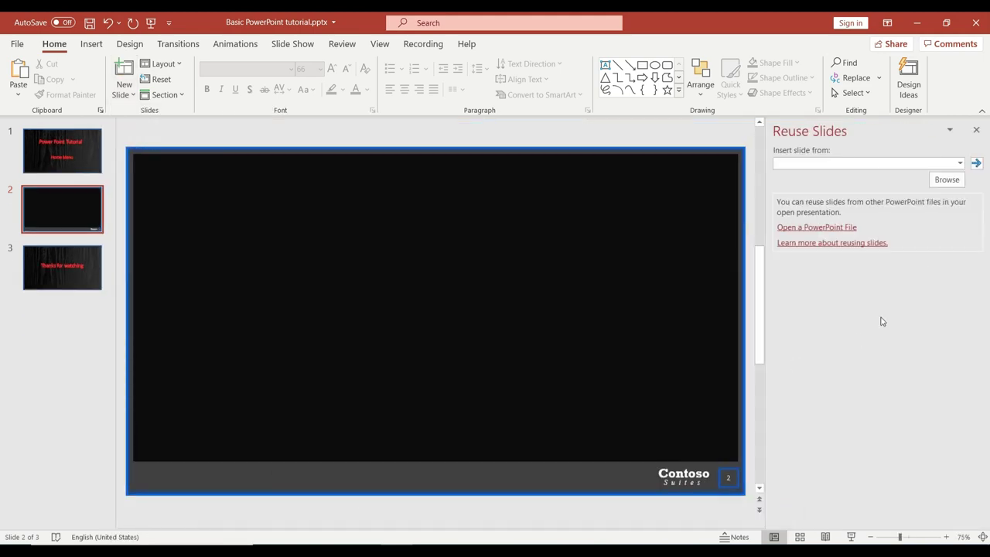
left_click(943, 180)
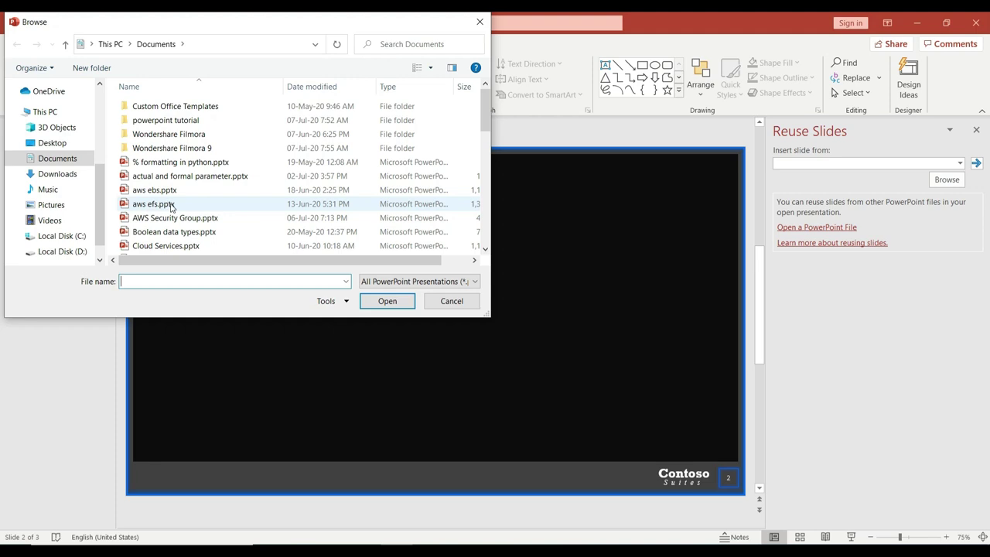
scroll(171, 207, "down", 1)
double_click(166, 164)
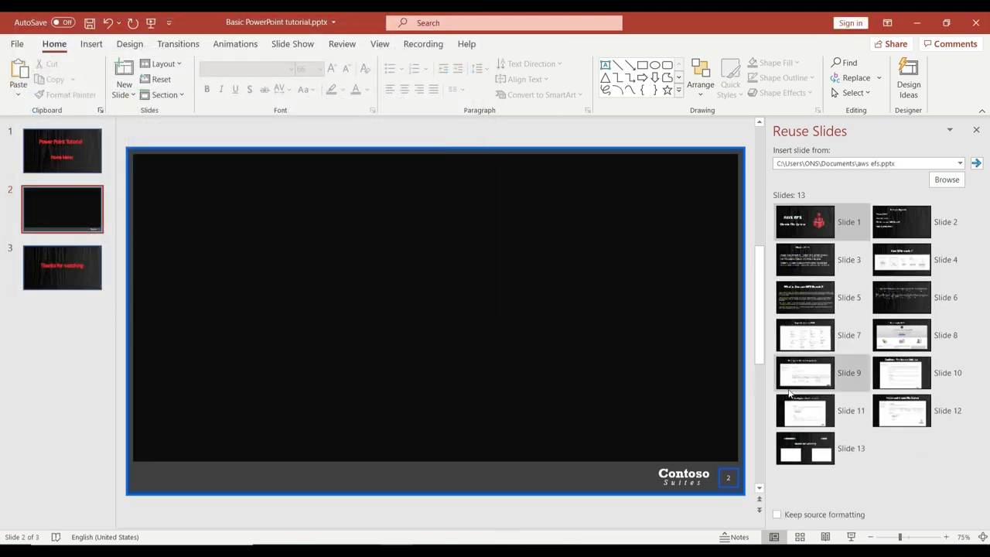
left_click(808, 263)
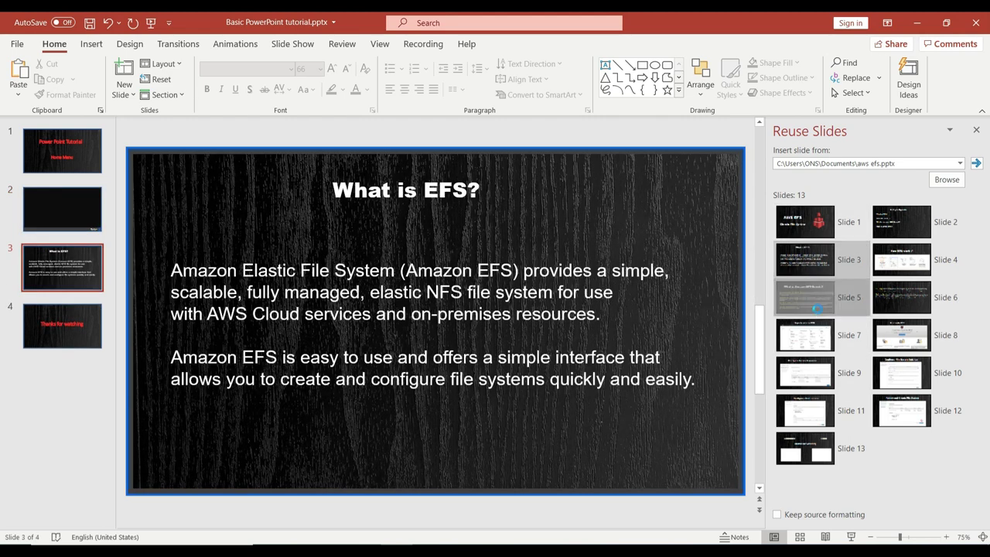
left_click(812, 301)
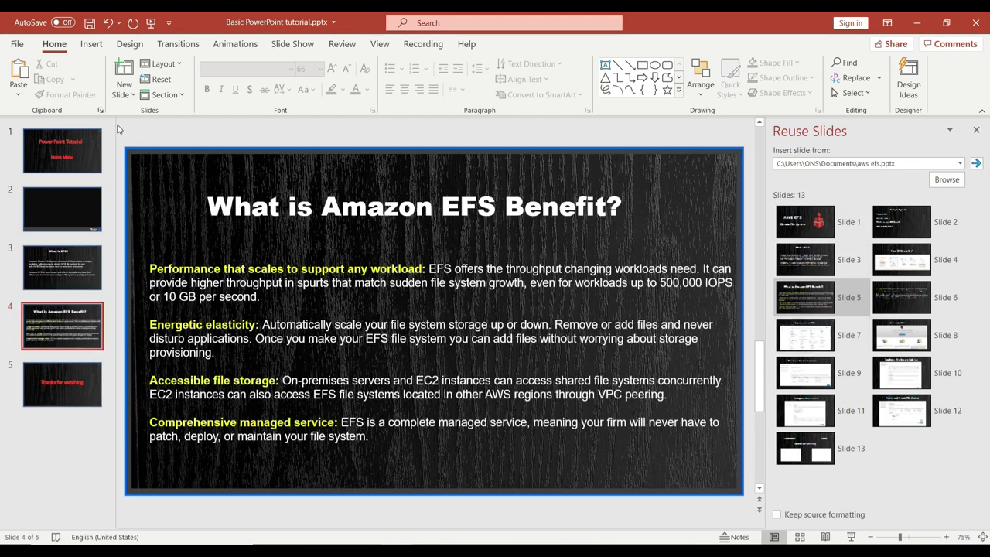
Add a Content Photo 1 layout slide and insert the reused 'To create EFS' slide.
left_click(123, 91)
left_click(141, 205)
left_click(903, 337)
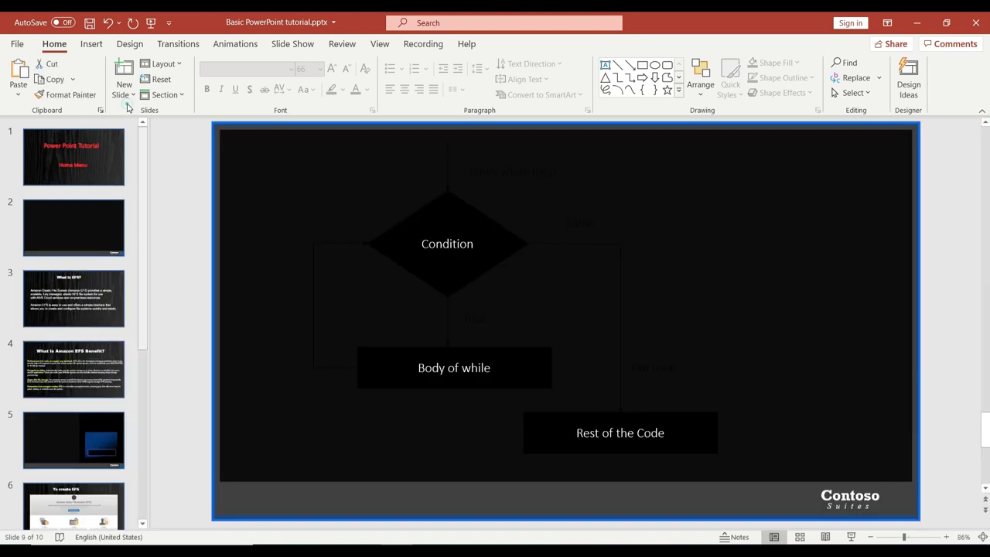
left_click(126, 94)
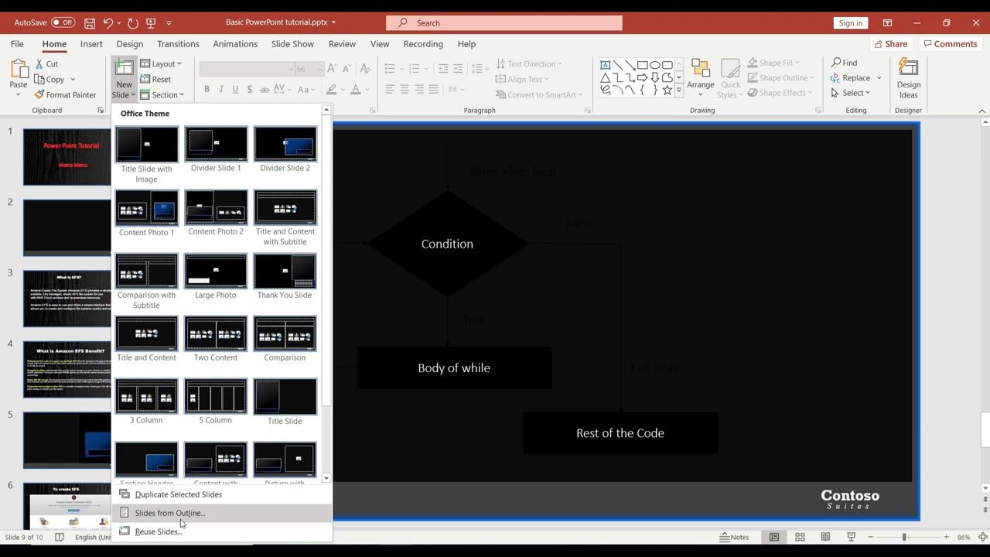
left_click(183, 516)
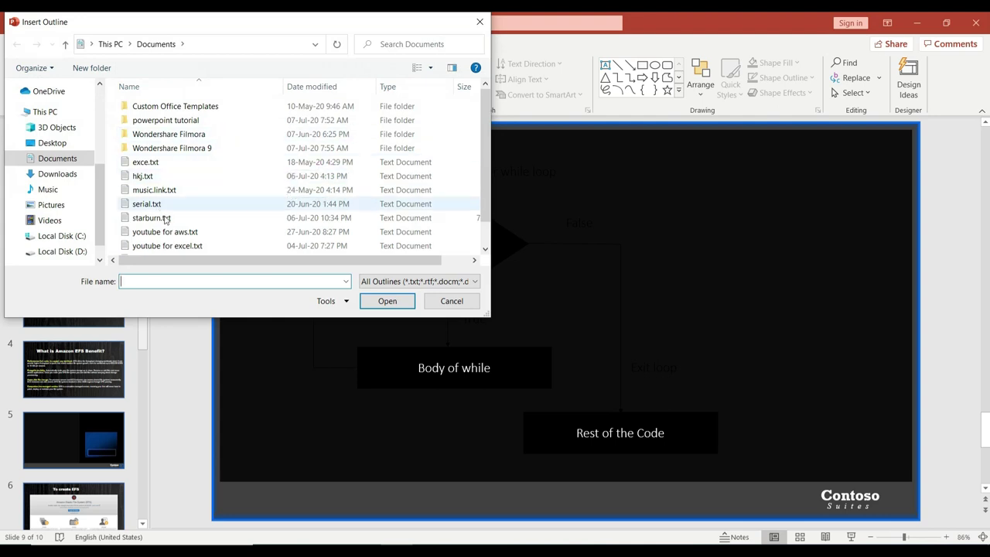
scroll(164, 232, "down", 1)
scroll(165, 236, "up", 1)
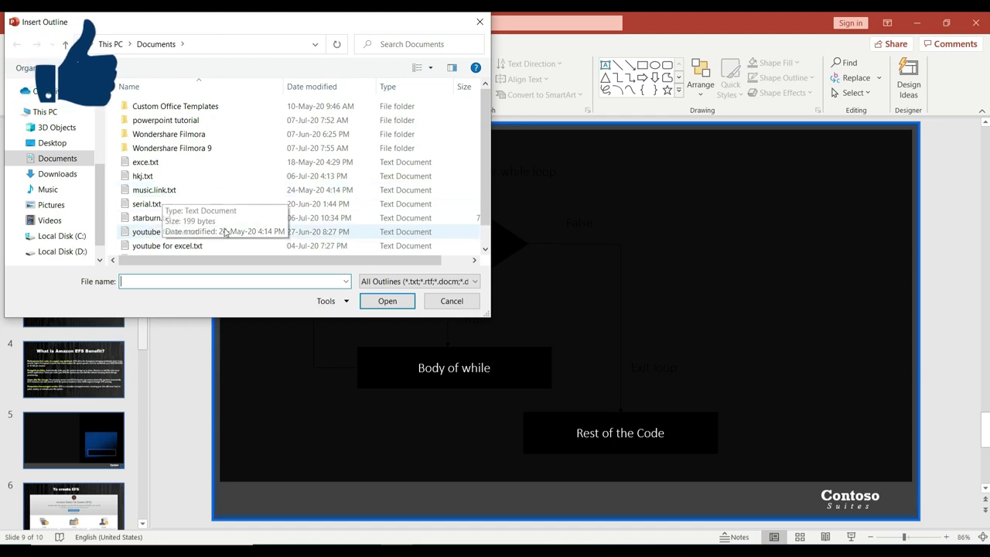
left_click(451, 301)
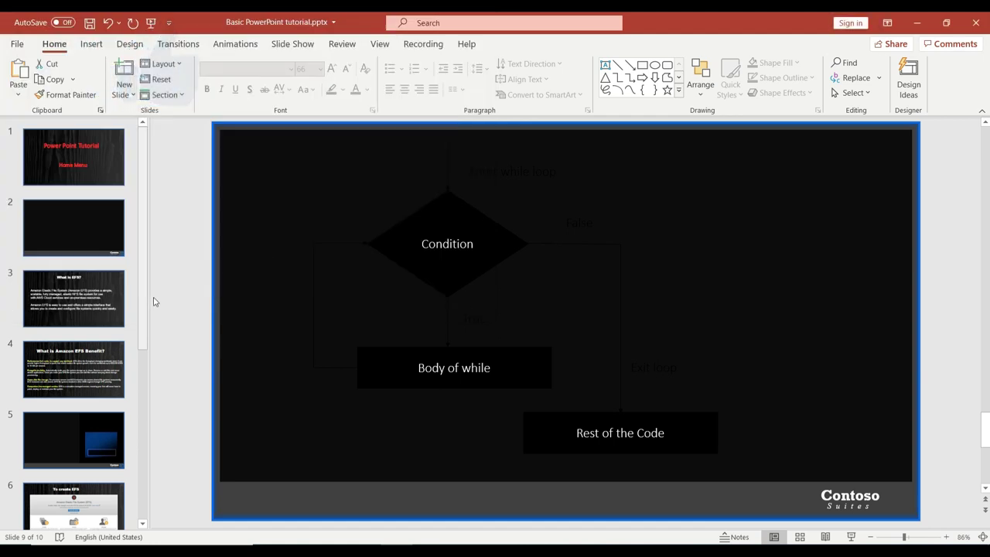
Go back to slide 1 and review its layout choices without changing the layout.
scroll(99, 416, "down", 3)
scroll(109, 325, "up", 3)
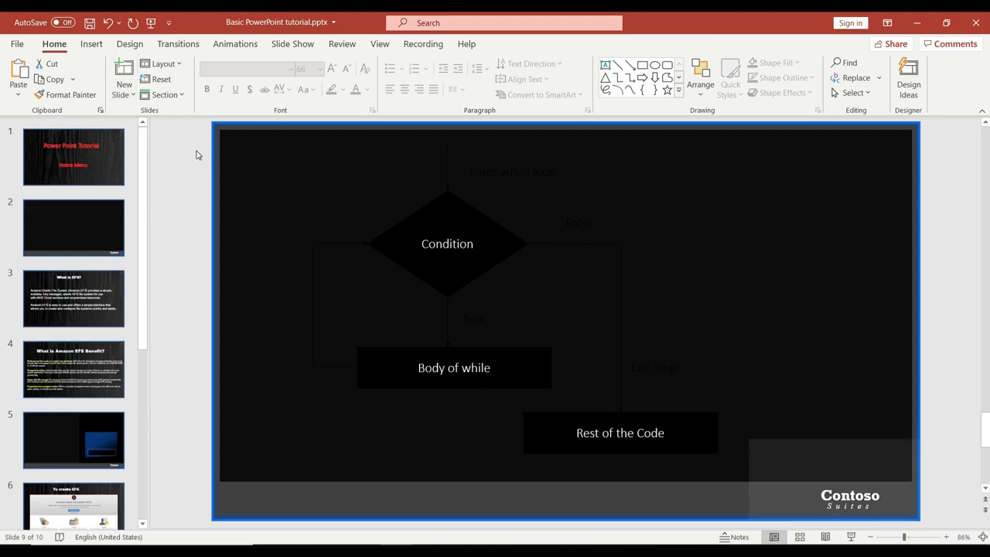
left_click(87, 170)
left_click(162, 64)
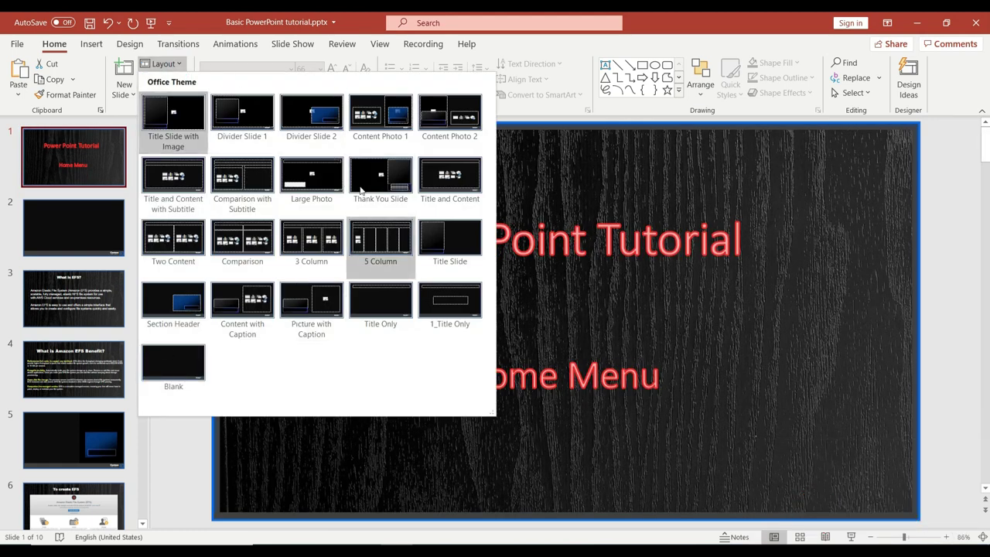
left_click(577, 186)
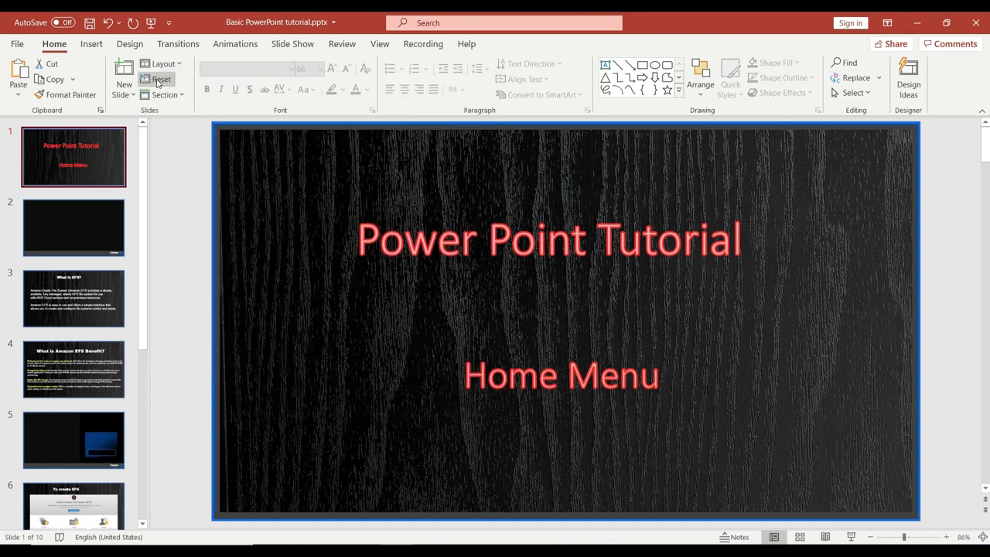
left_click(164, 95)
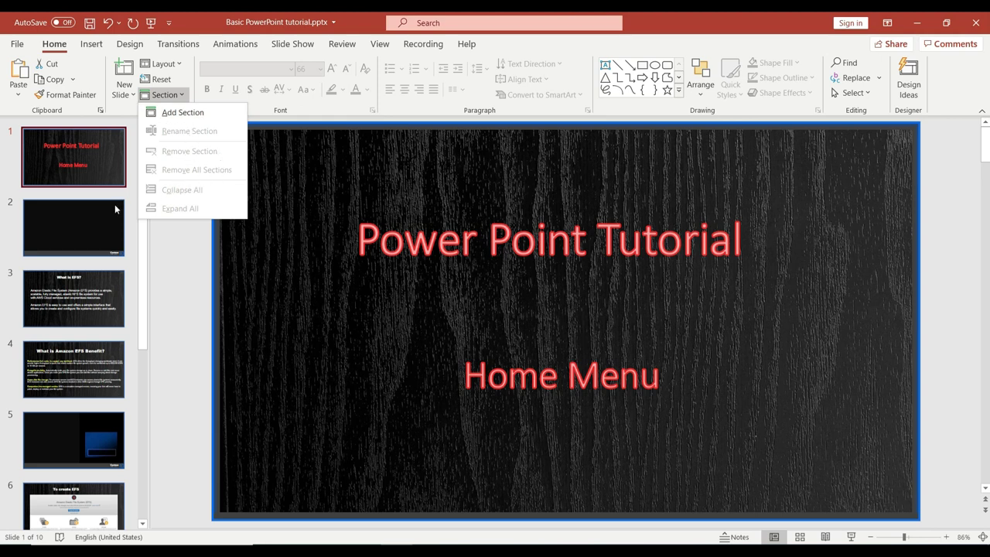
left_click(97, 215)
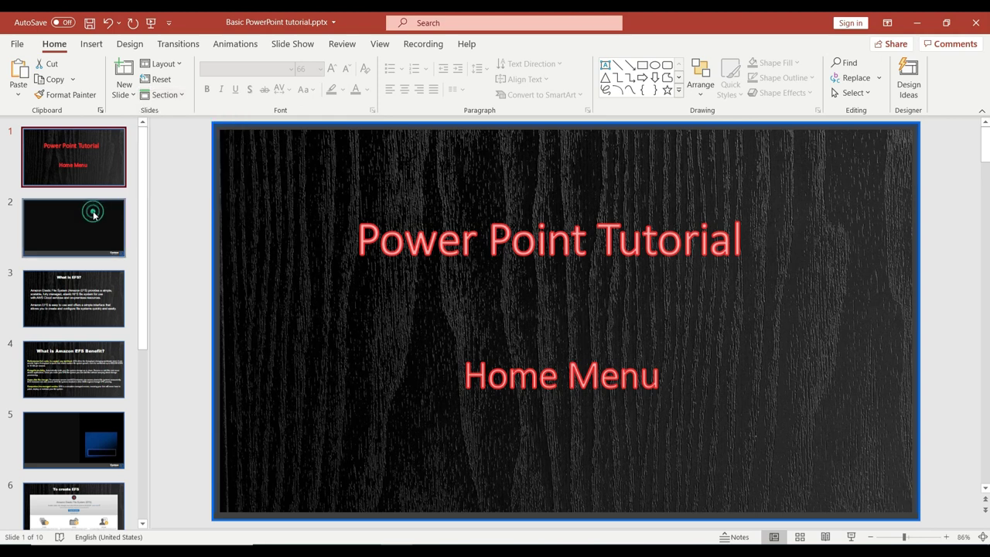
left_click(93, 223)
left_click(176, 99)
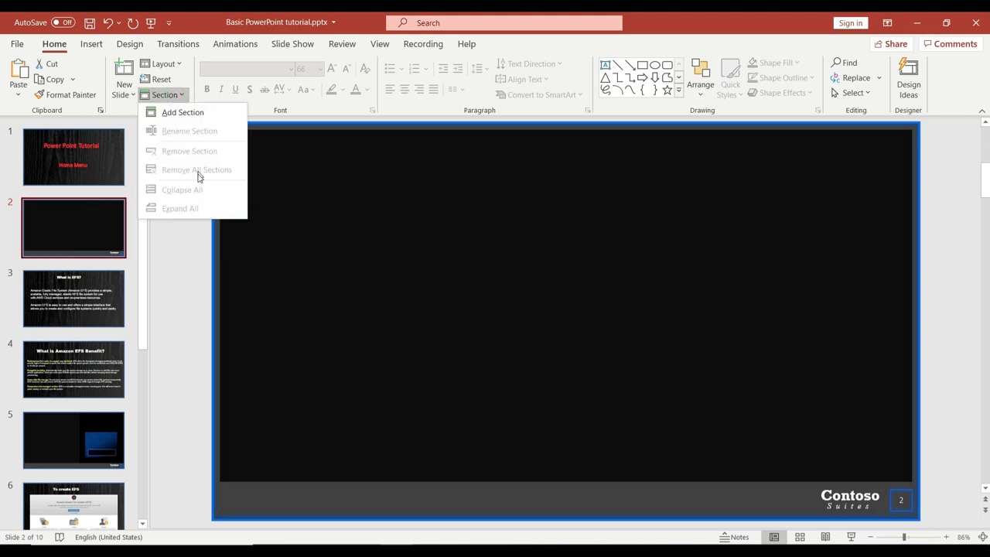
left_click(179, 113)
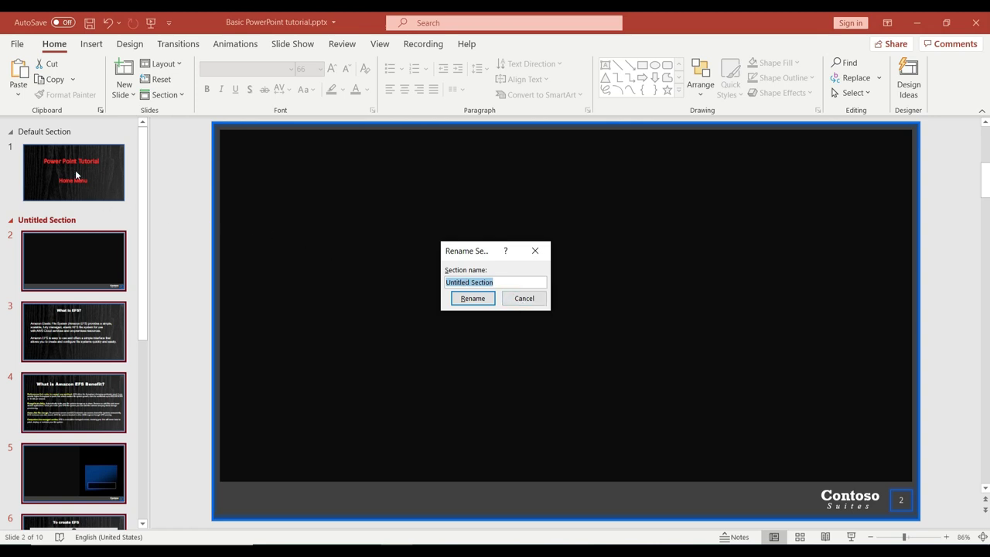
left_click(532, 298)
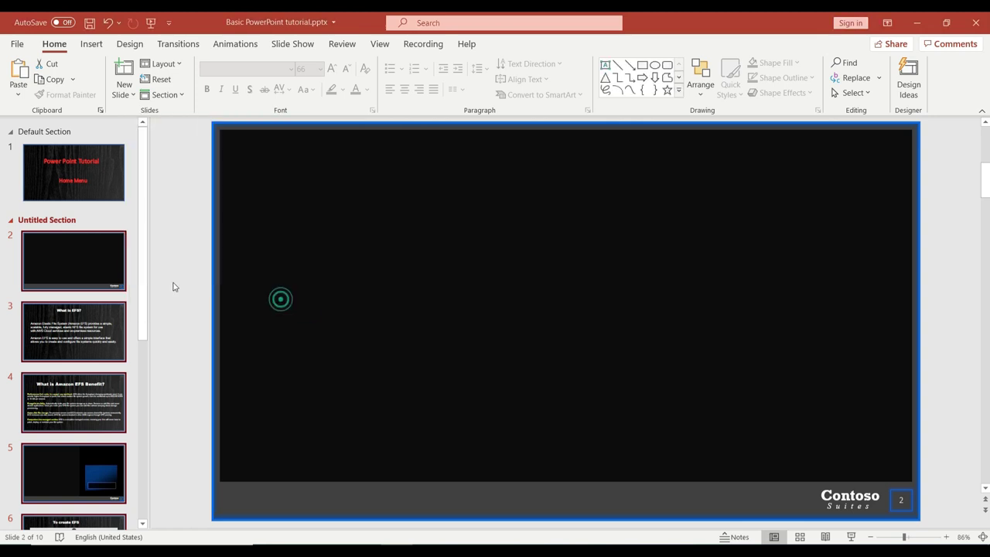
left_click(169, 96)
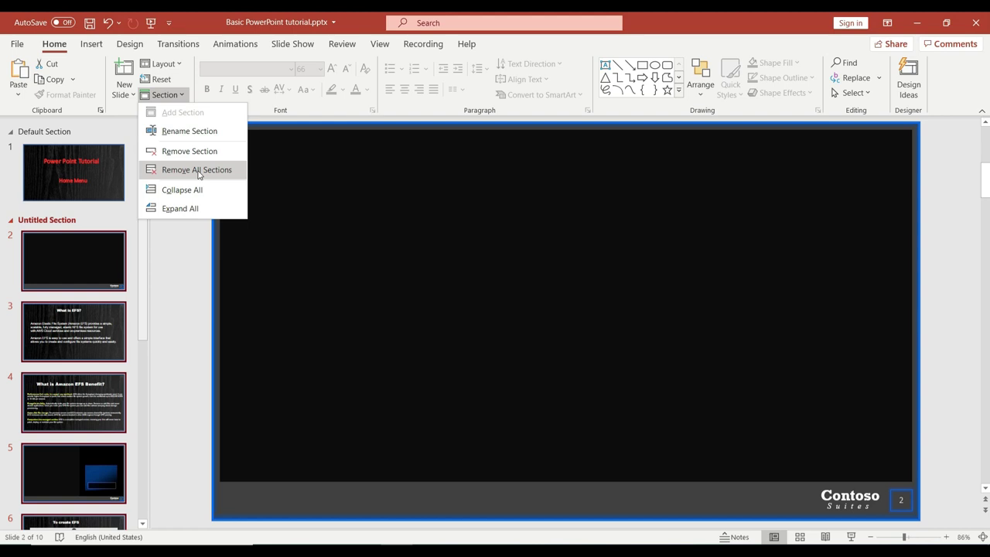
left_click(198, 171)
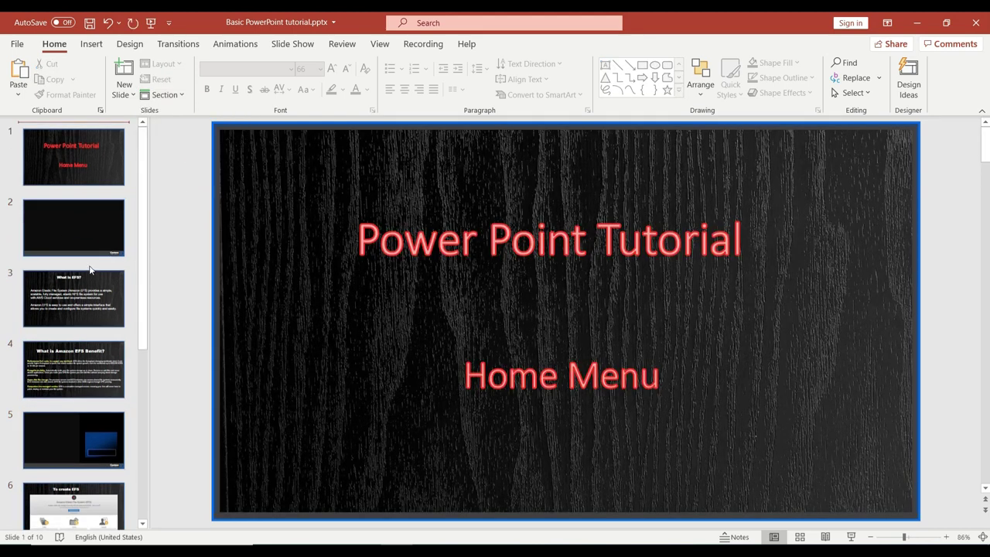
Select the whole title, set it to Algerian, and try 20 and 72 pt sizes.
left_click(133, 187)
left_click(435, 240)
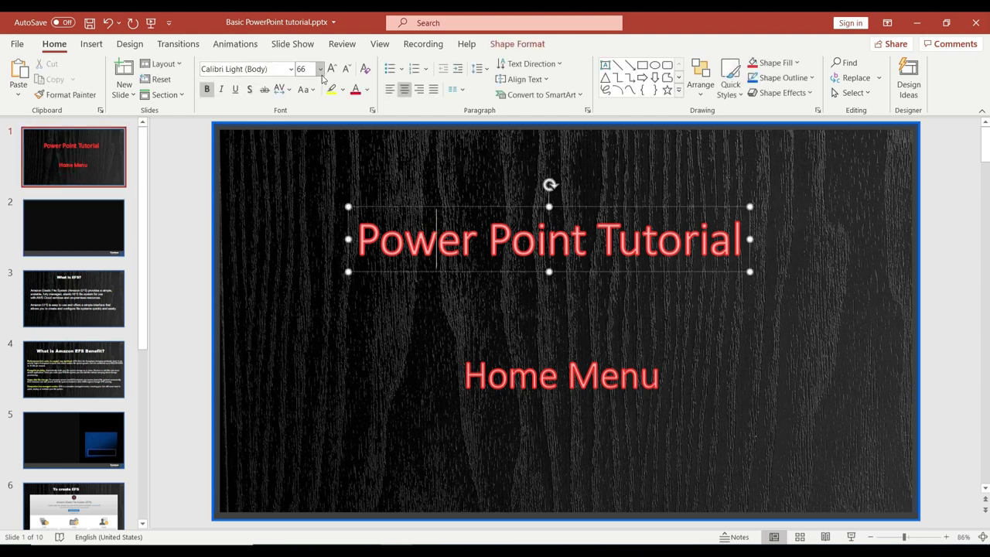
left_click_drag(746, 240, 354, 239)
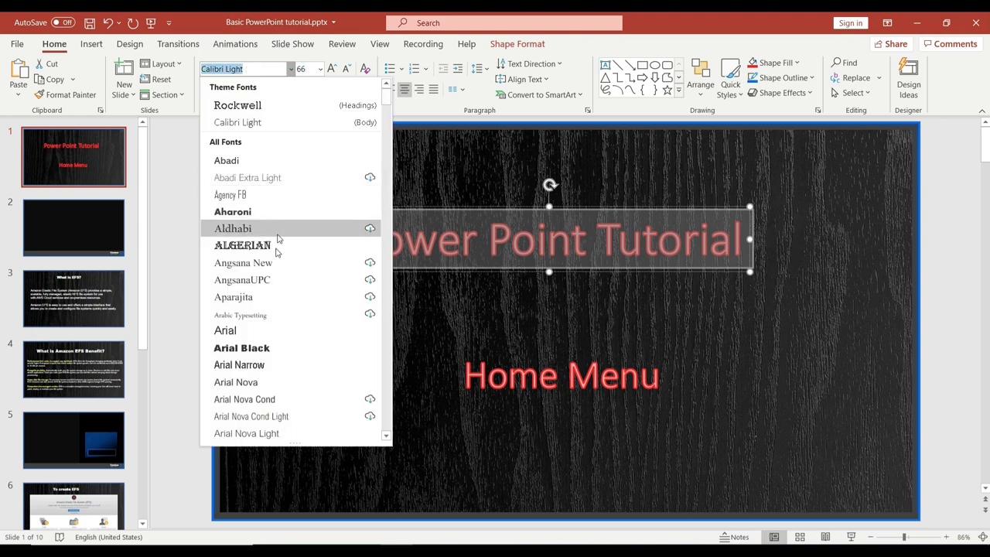
left_click(273, 244)
left_click(320, 69)
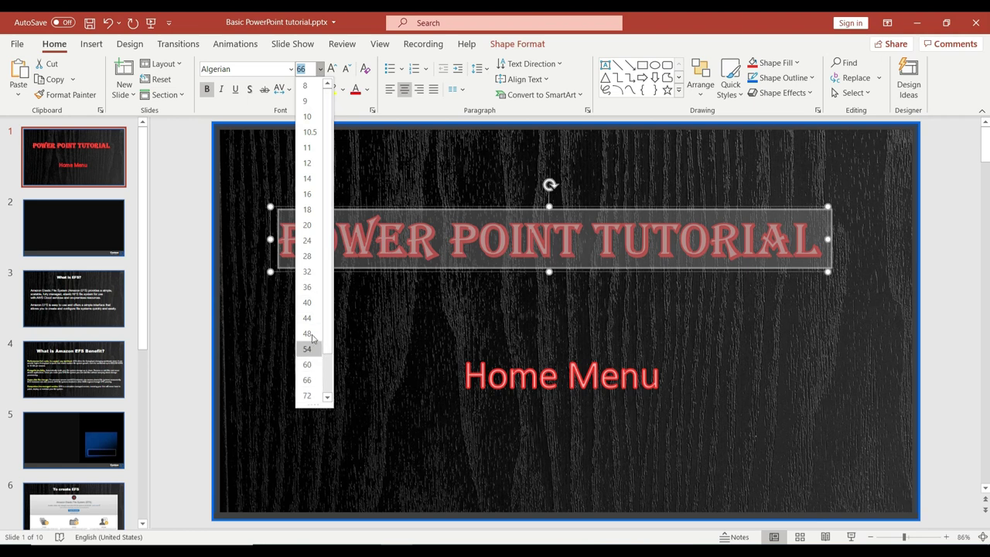
left_click(306, 225)
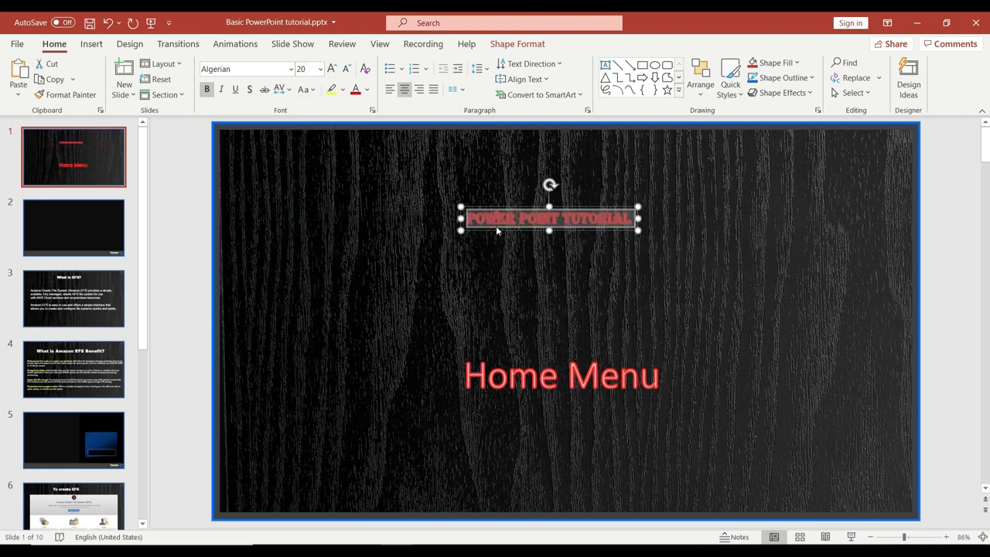
left_click(320, 69)
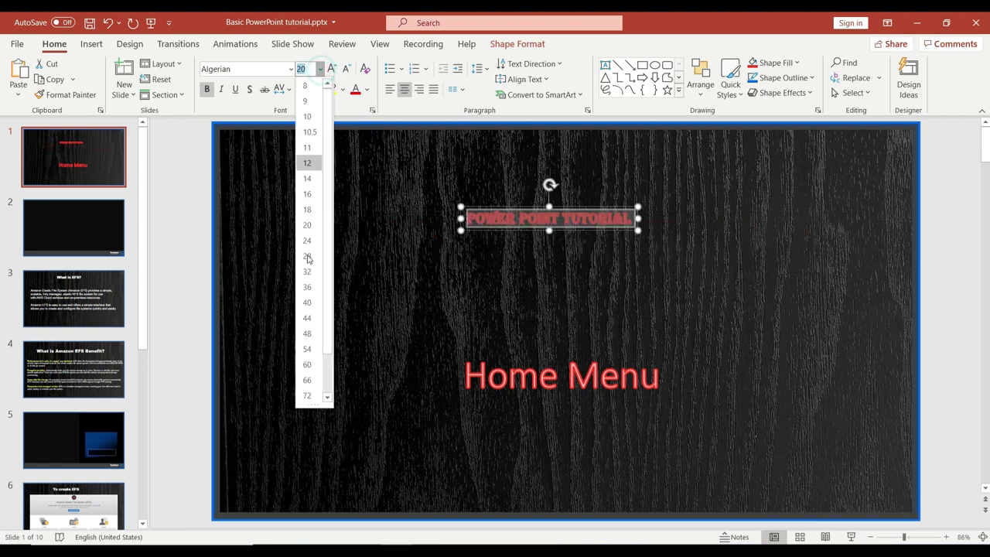
left_click(311, 390)
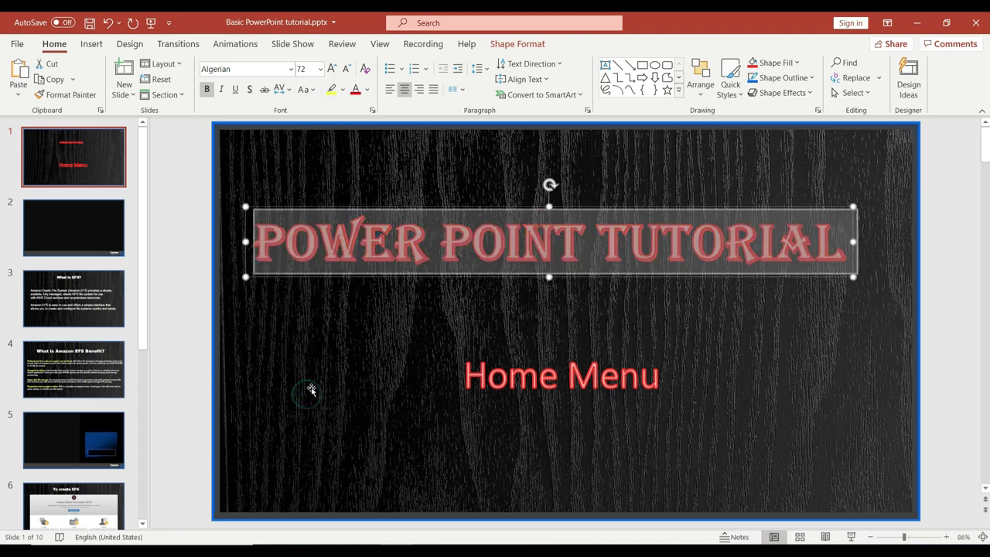
Settle the title at 80 pt after typing 20 and 90, then make it bold and italic.
left_click(305, 68)
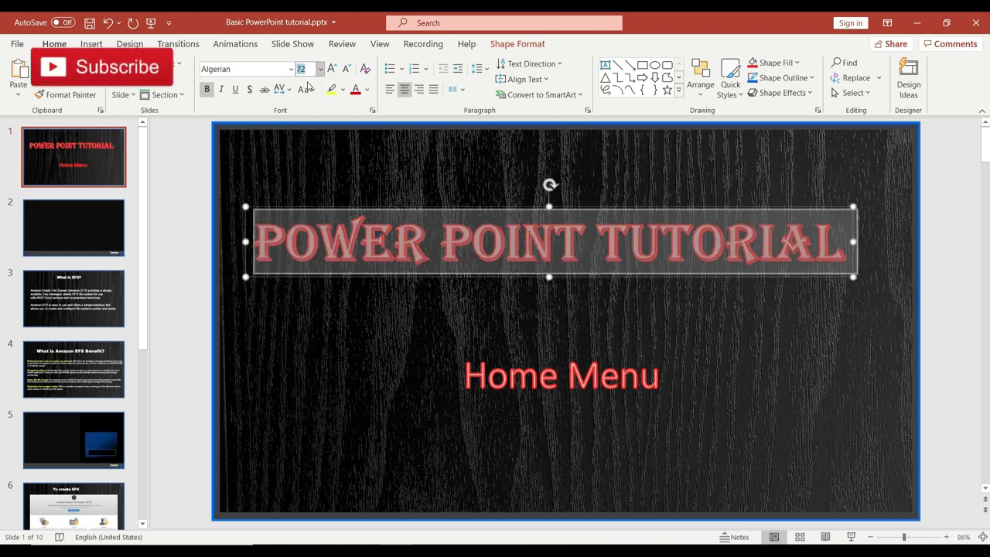
type("20")
key("Return")
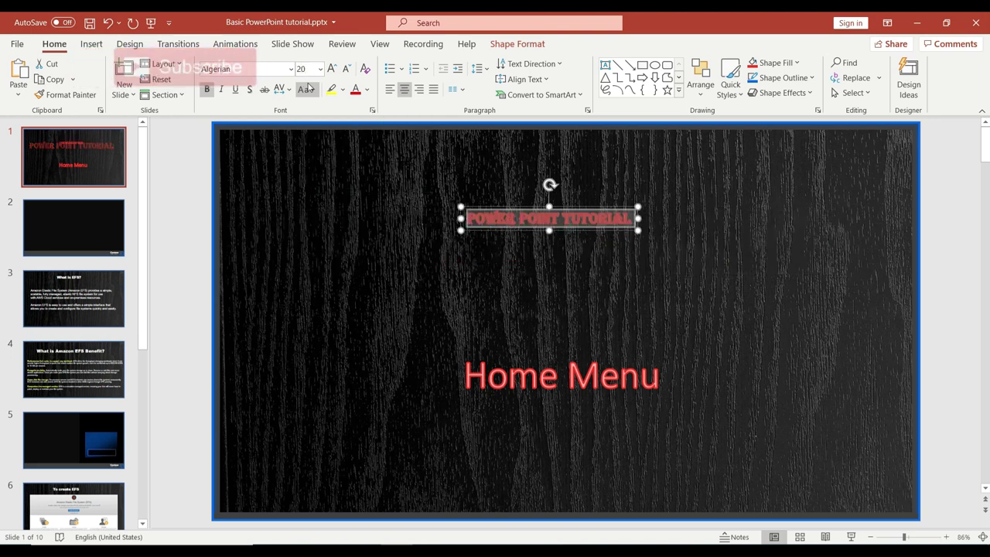
left_click(302, 69)
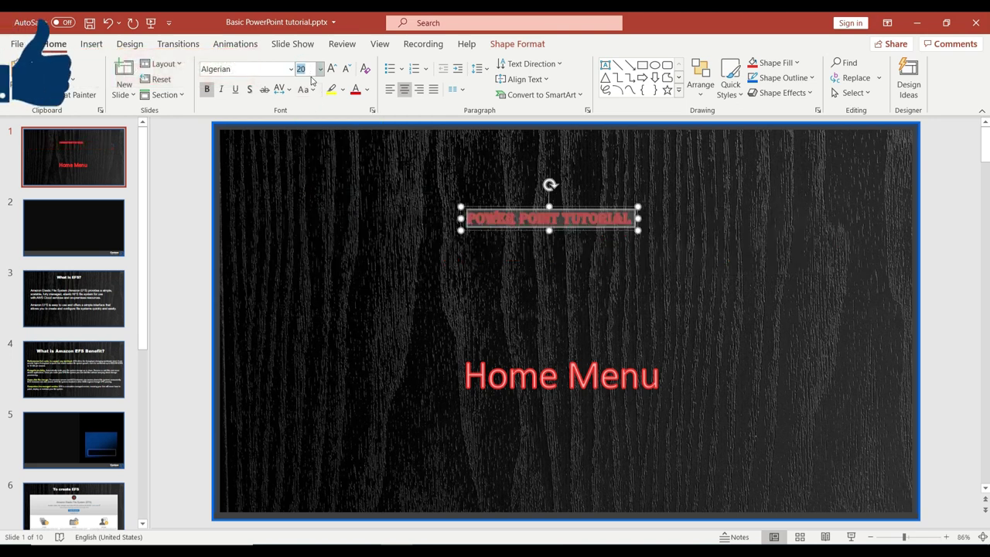
type("90")
key("Return")
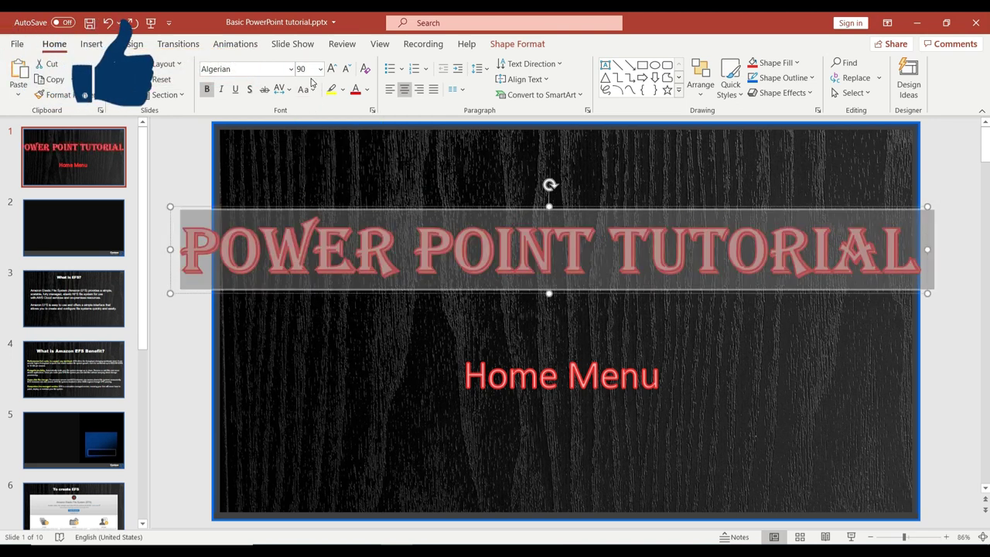
left_click(303, 70)
type("80")
key("Return")
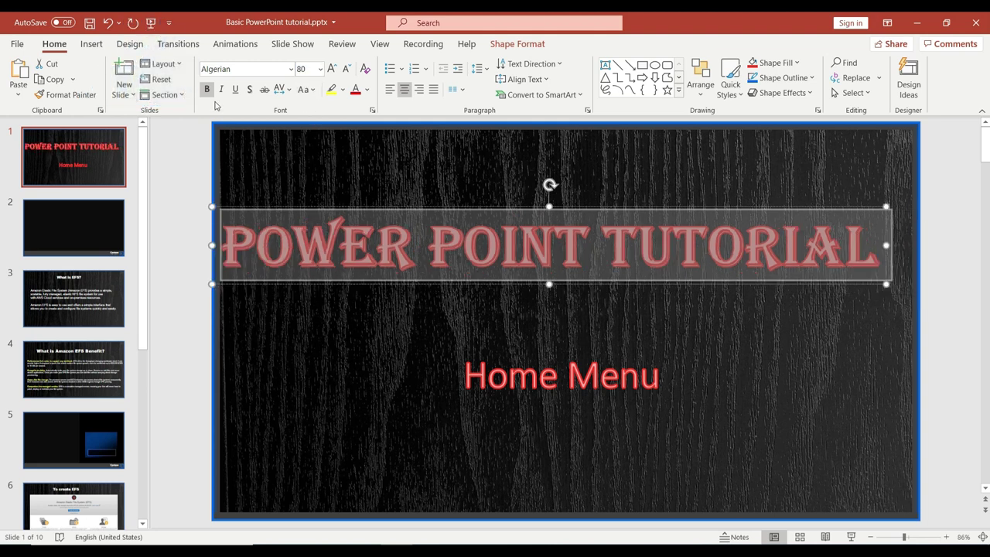
left_click(206, 92)
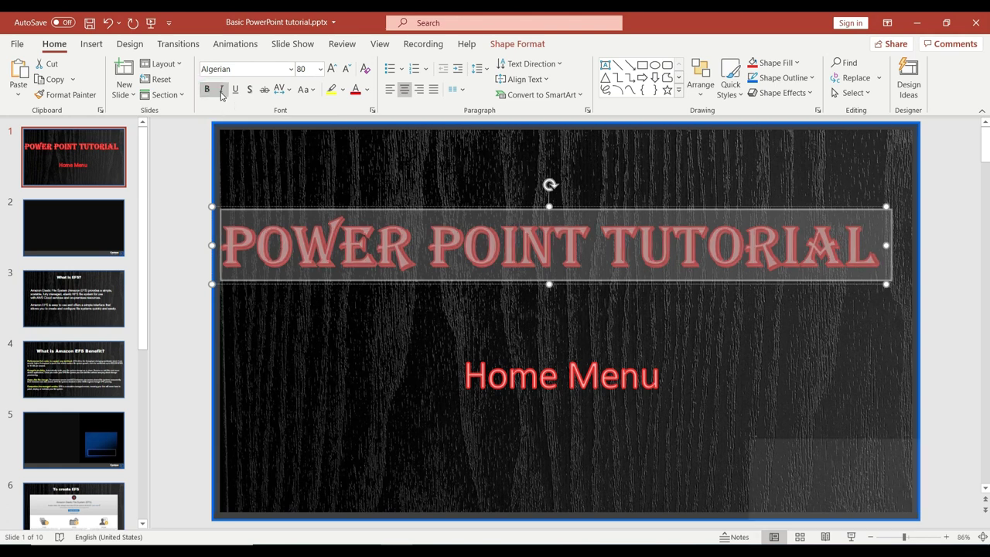
left_click(222, 92)
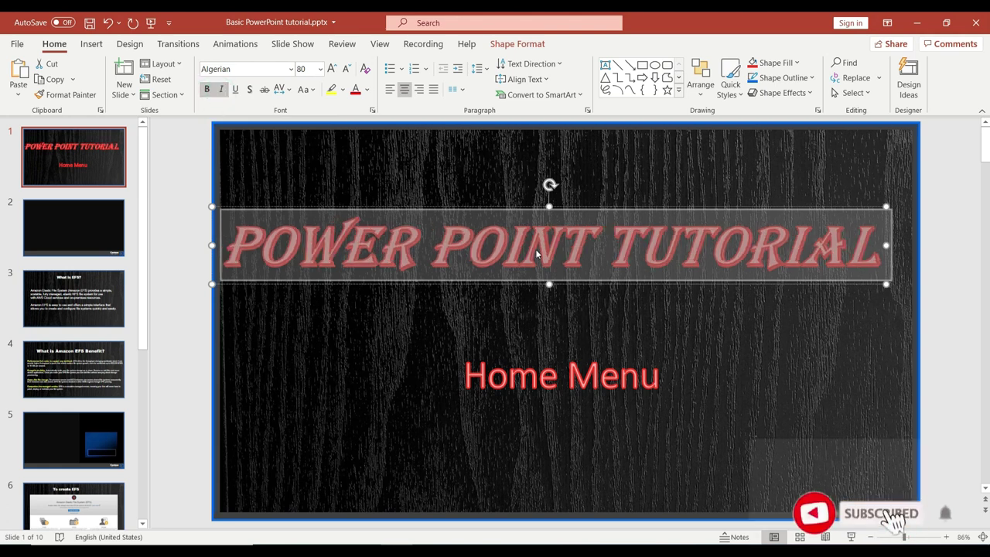
Turn off italic, toggle underline, shadow and strikethrough, and leave character spacing unchanged.
left_click(221, 89)
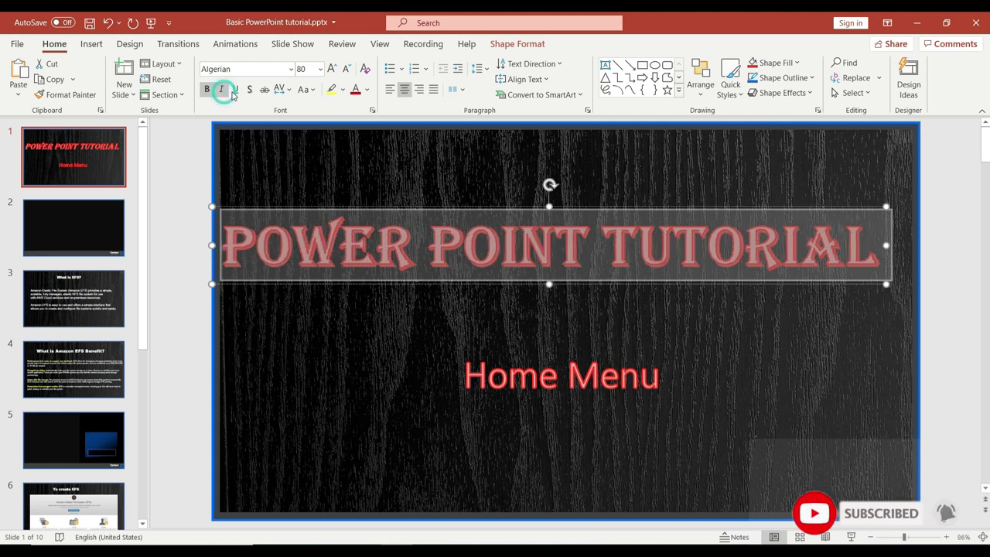
left_click(238, 89)
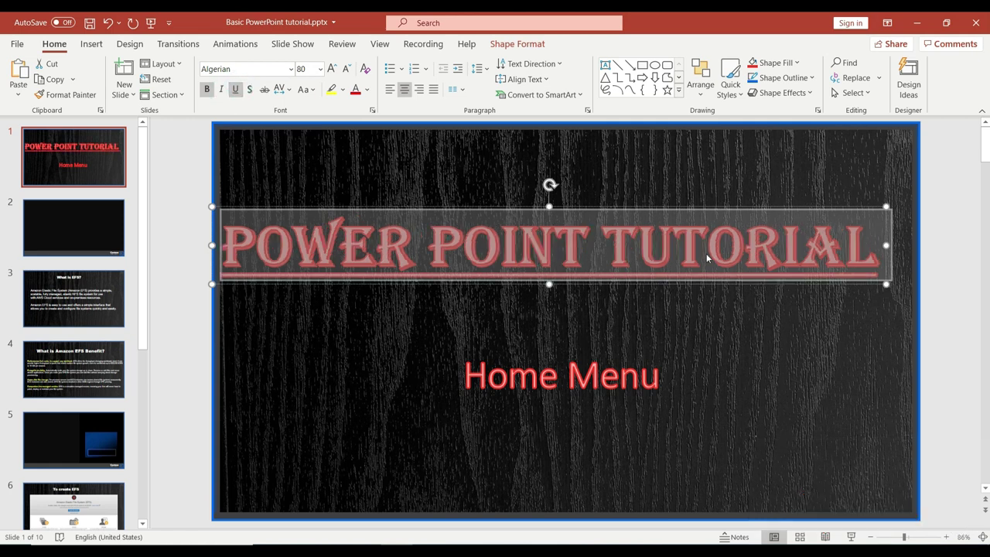
left_click(235, 90)
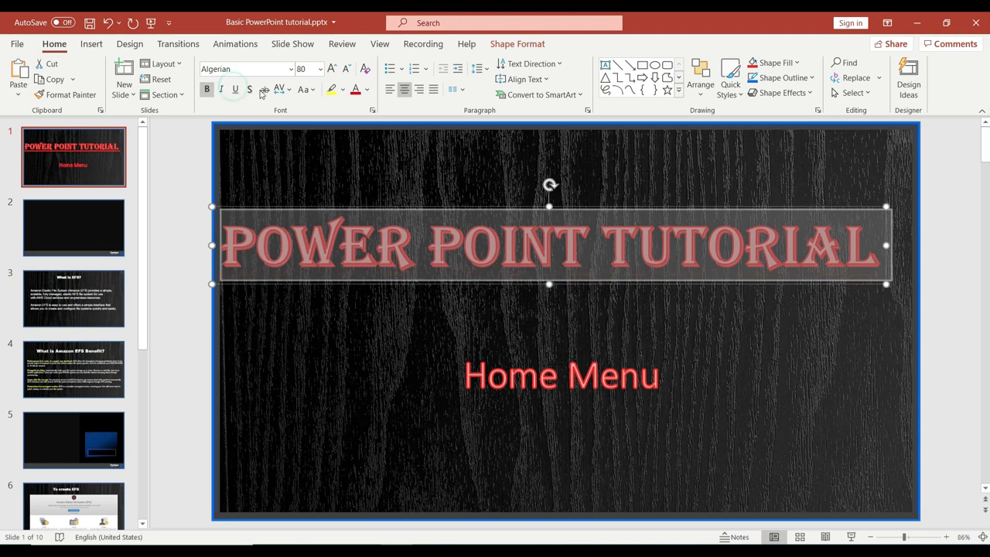
left_click(252, 90)
left_click(265, 91)
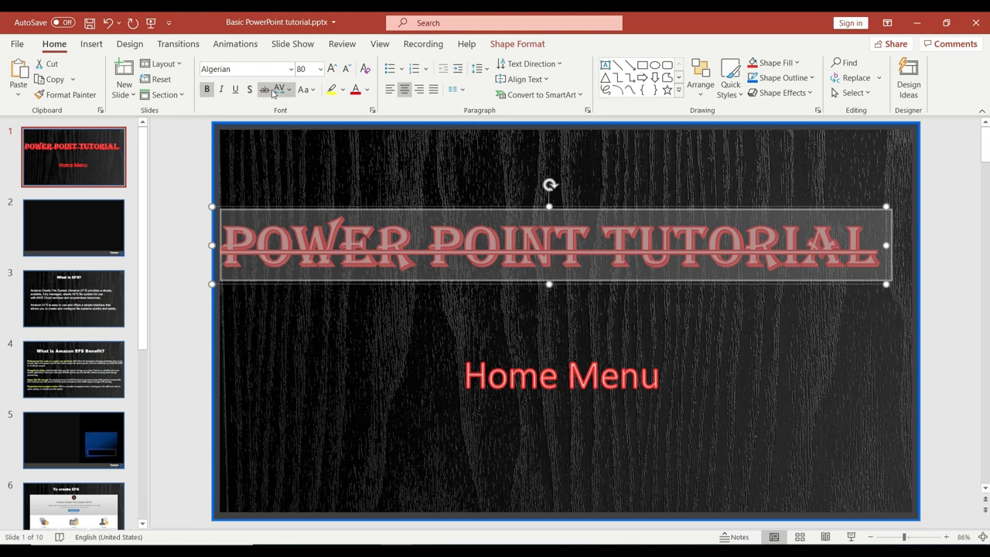
left_click(265, 89)
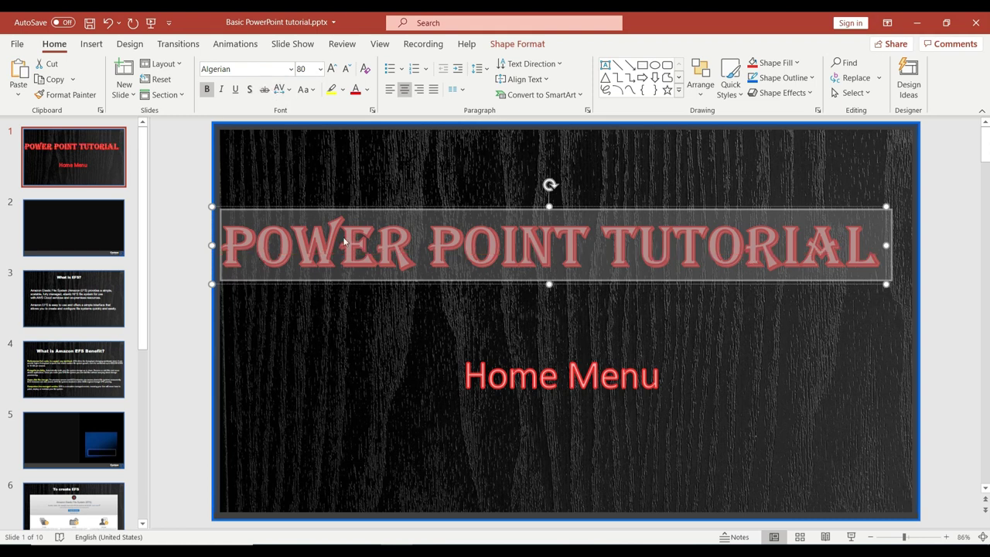
left_click(281, 89)
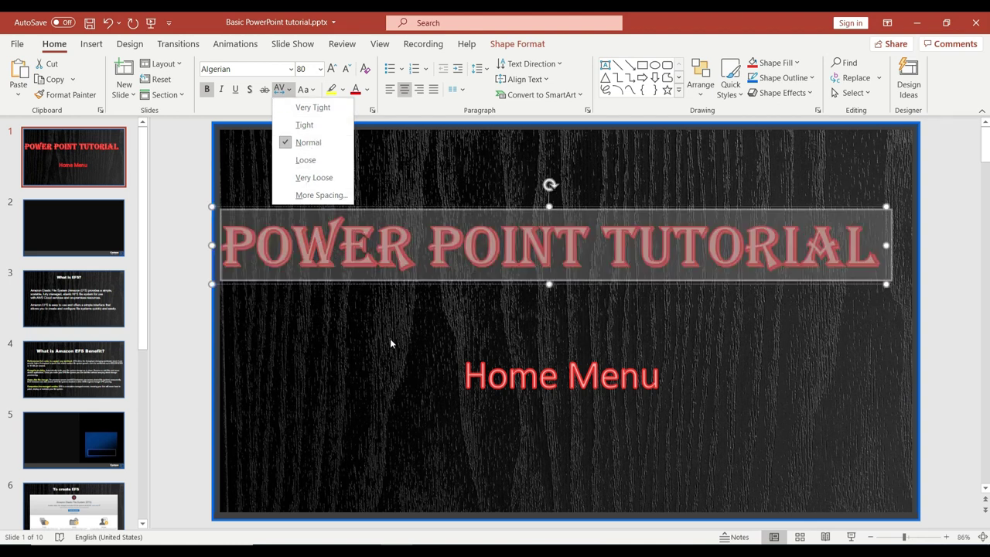
left_click(390, 342)
left_click(305, 89)
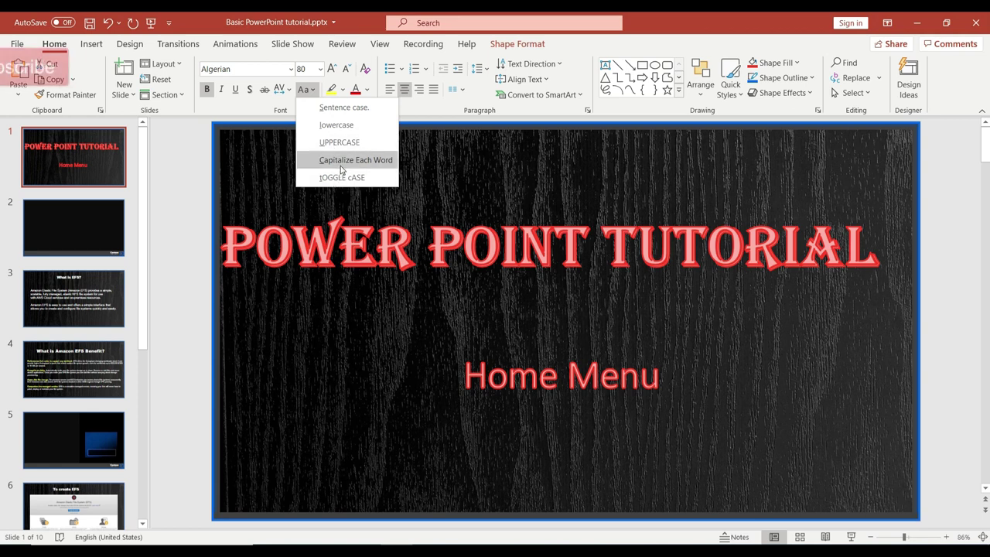
Capitalise each word of the title and change its font to Arial.
left_click(341, 162)
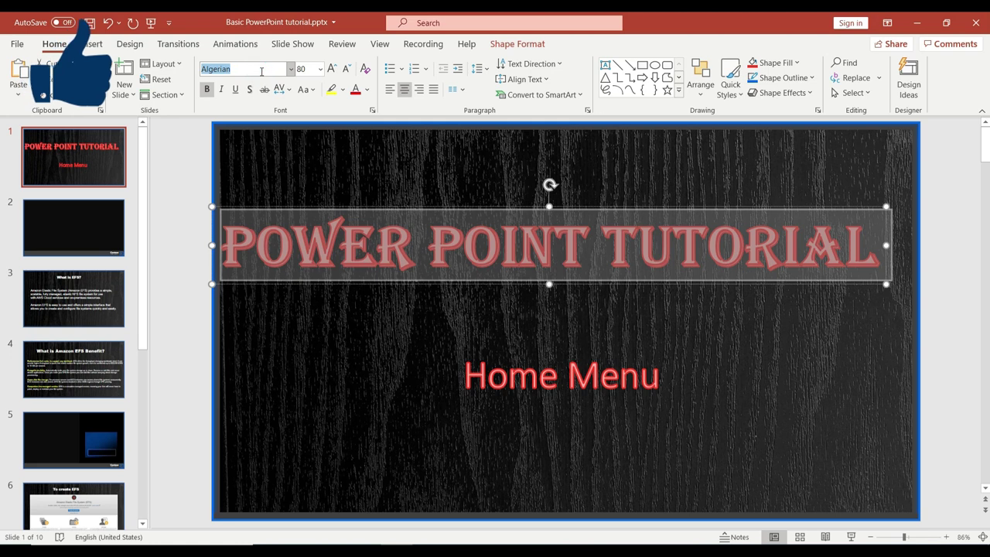
left_click(232, 69)
type("Arial")
key("Return")
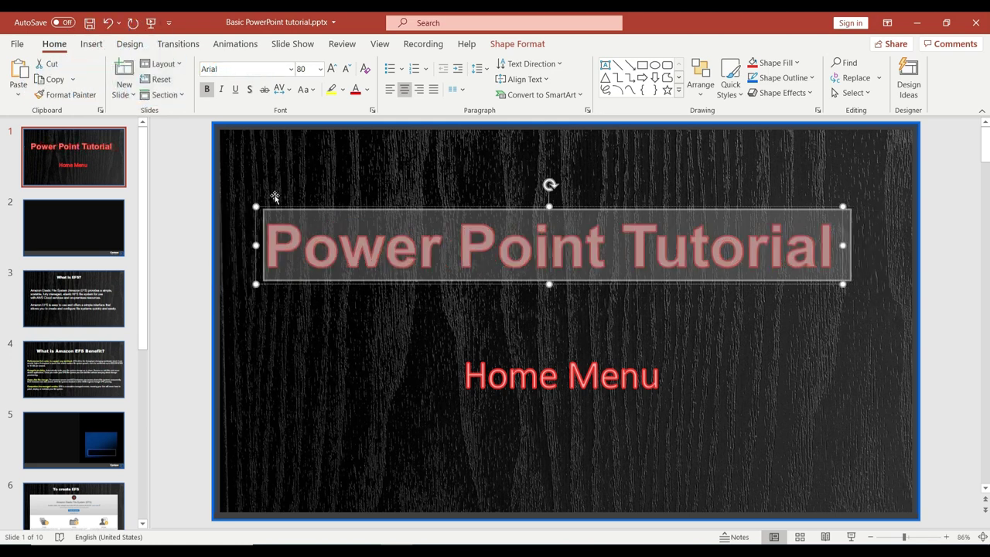
Try UPPERCASE and lowercase on the title, ending with Capitalize Each Word.
left_click(306, 89)
left_click(331, 164)
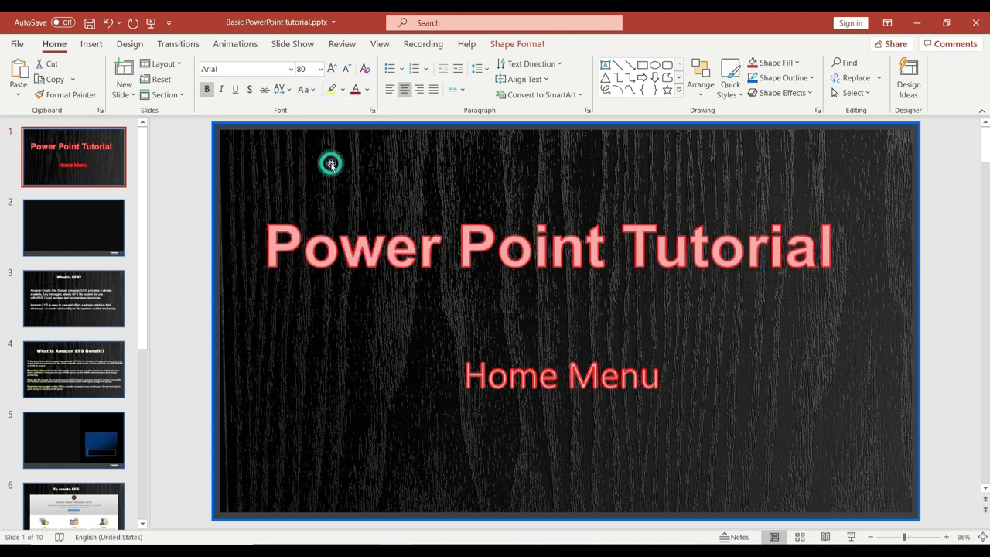
left_click(309, 89)
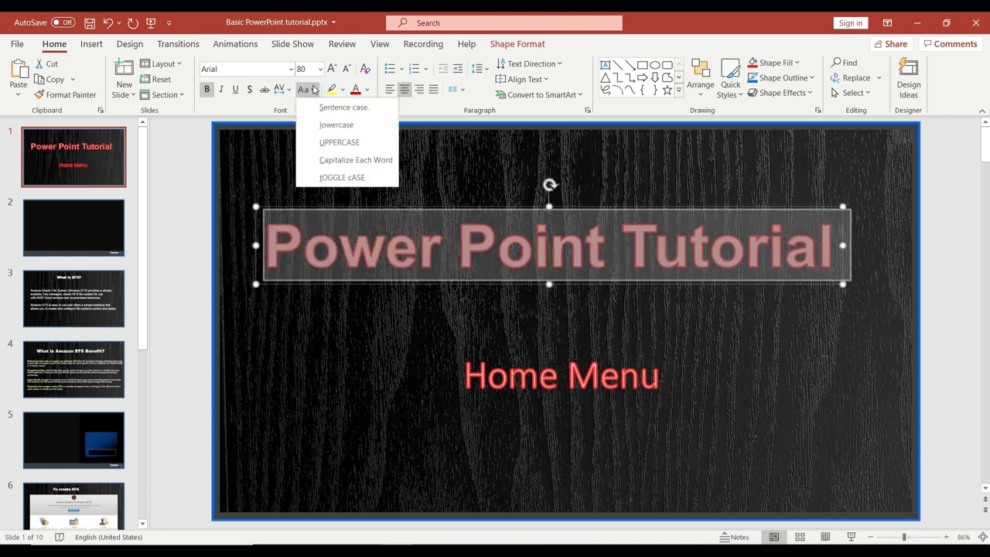
left_click(332, 144)
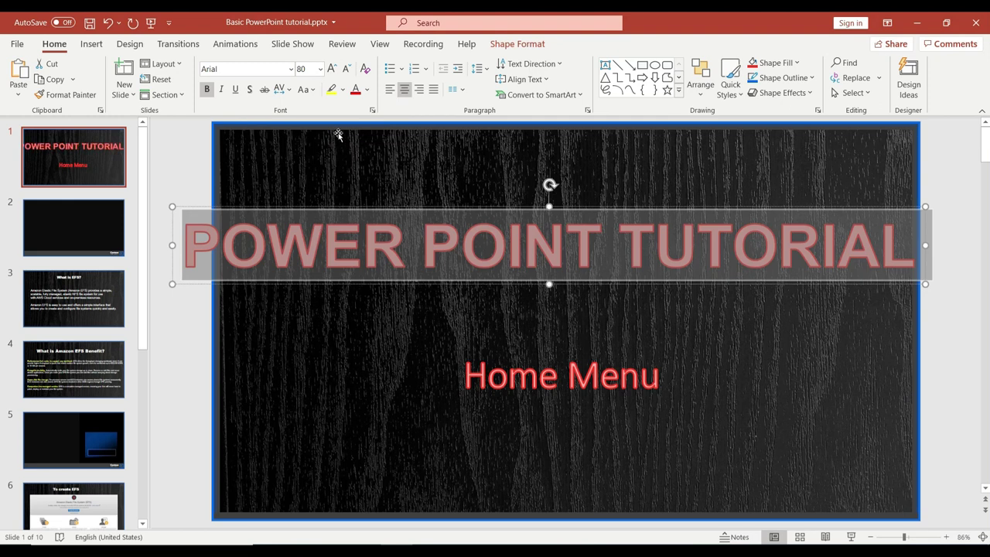
left_click(314, 90)
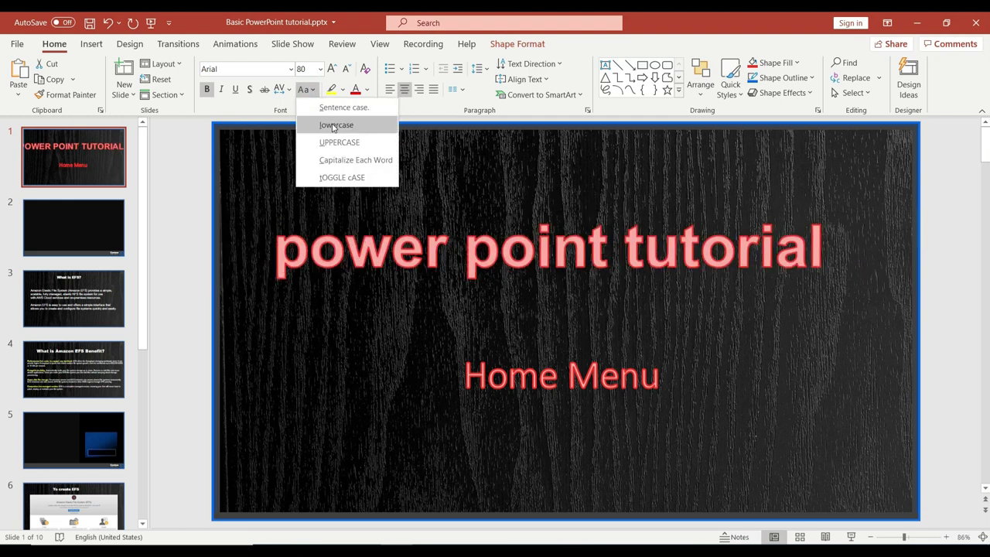
left_click(333, 126)
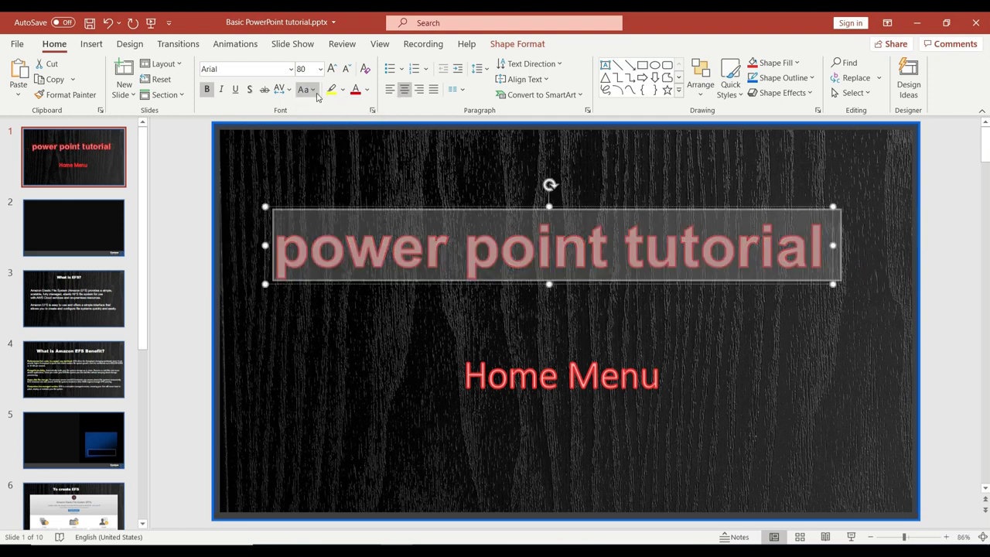
left_click(313, 90)
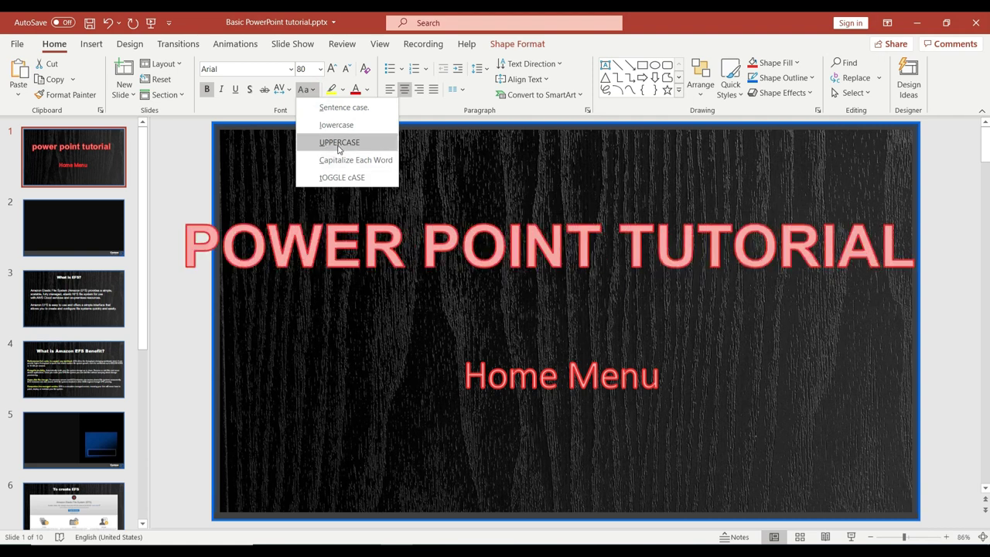
left_click(340, 160)
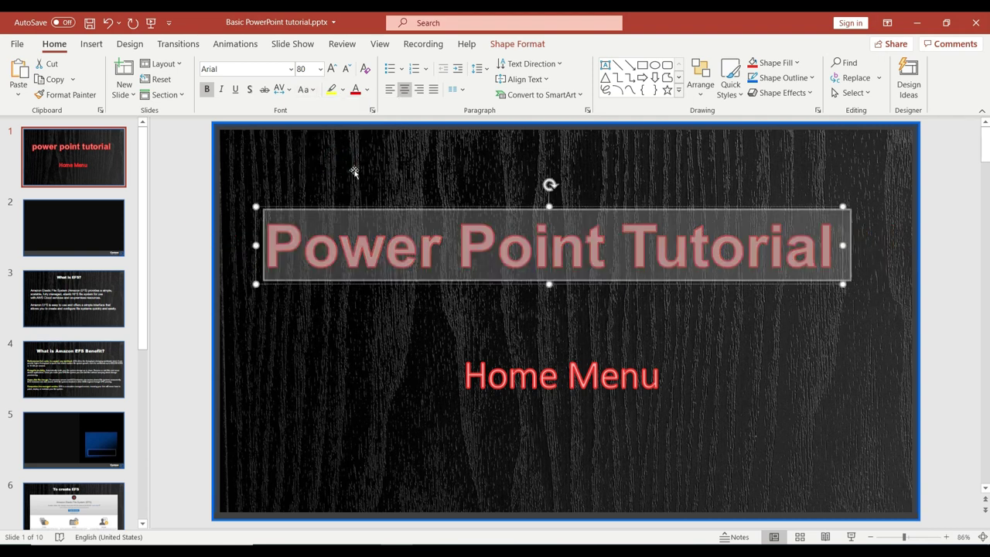
Browse highlight and font colours, undo a formatting reset, and enlarge the title to 80 pt.
left_click(343, 90)
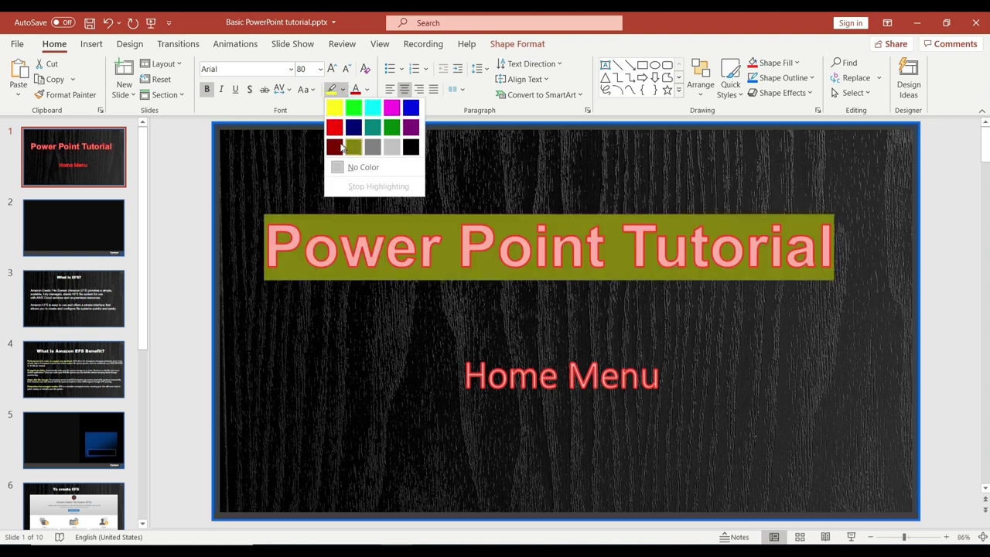
left_click(368, 91)
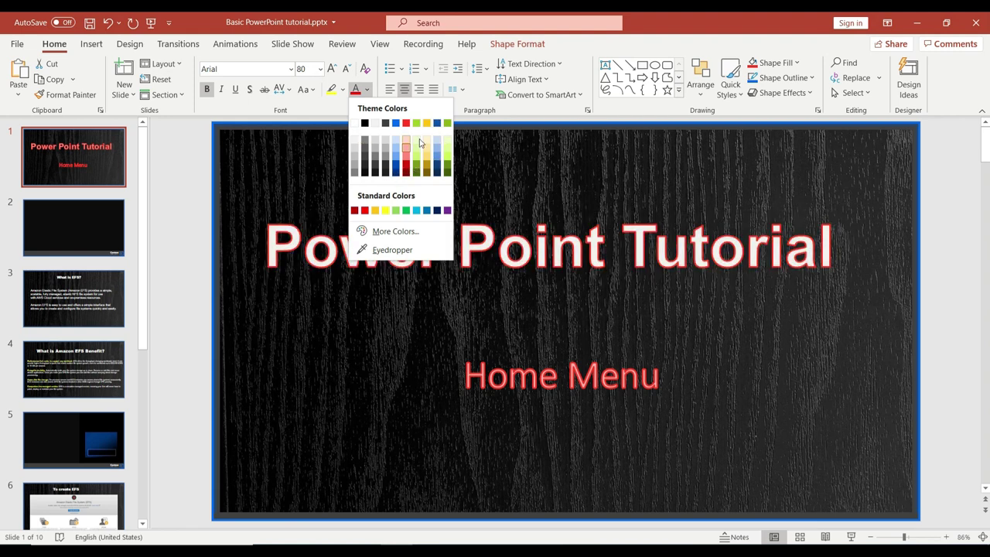
left_click(367, 69)
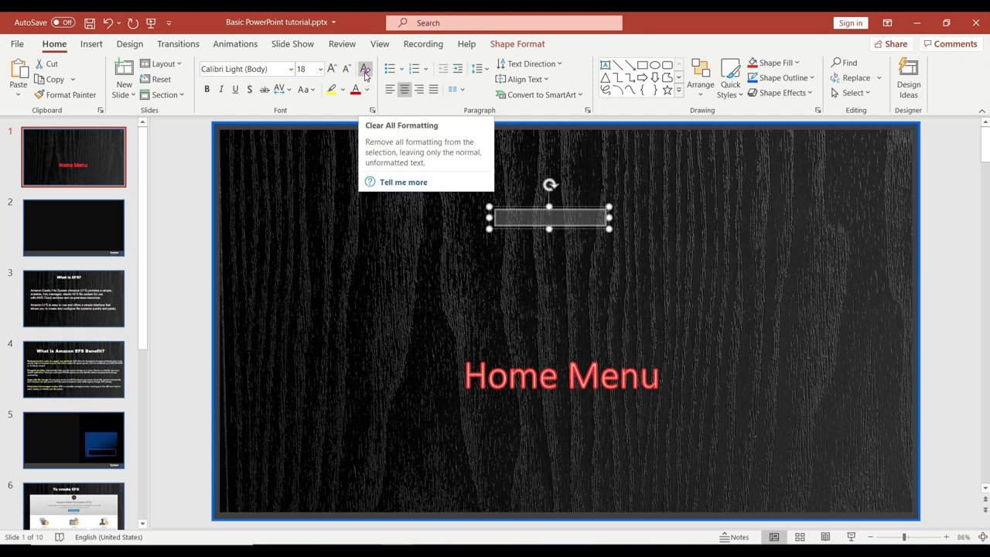
key("ctrl+z")
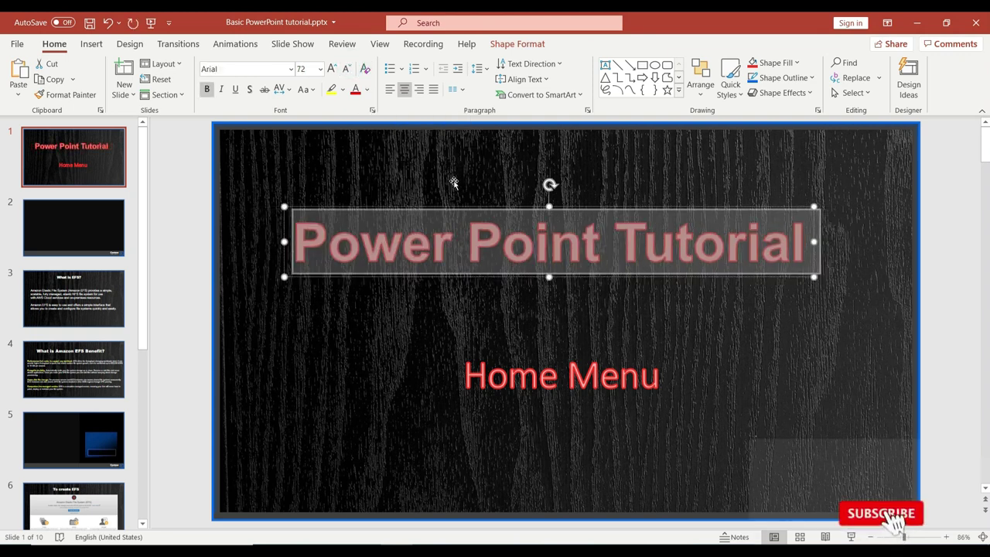
left_click(333, 68)
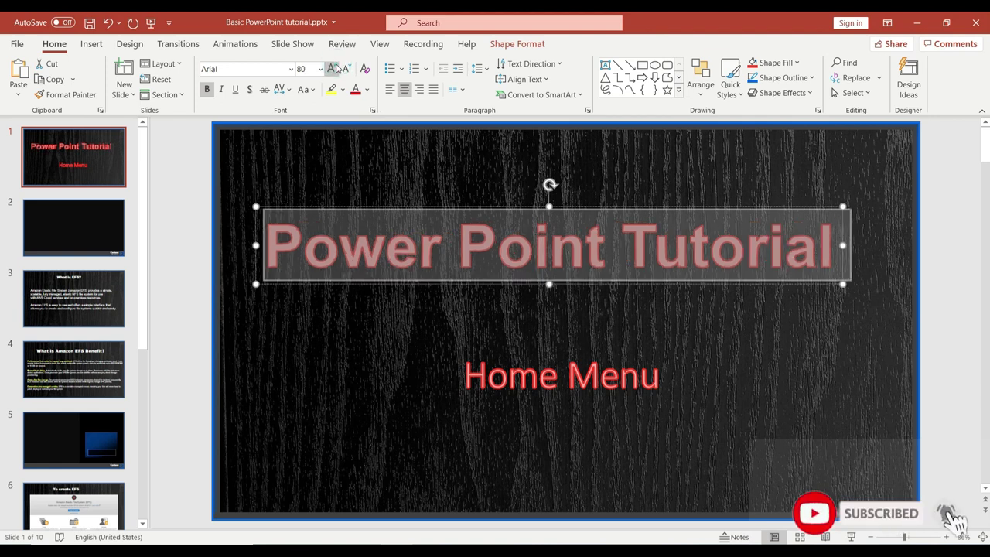
left_click(452, 184)
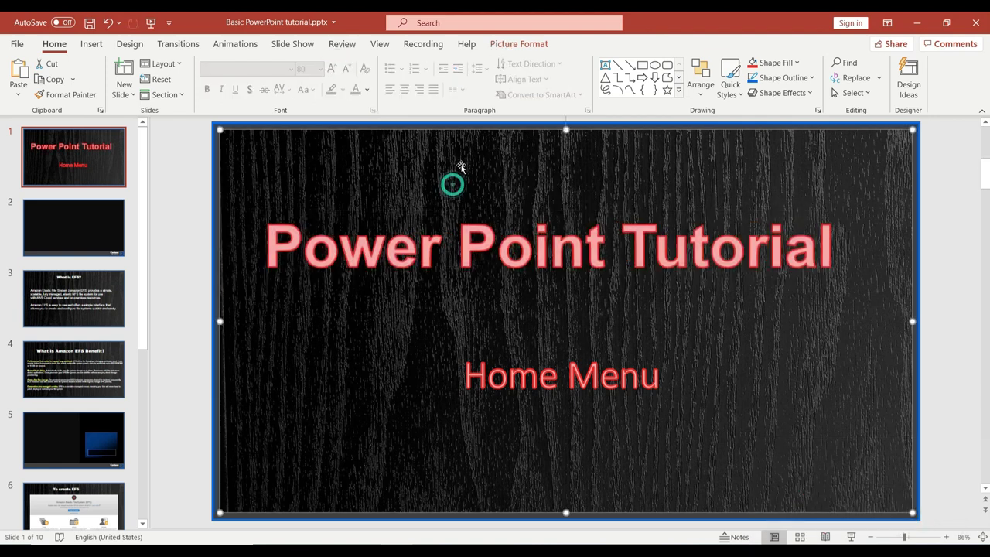
left_click(502, 244)
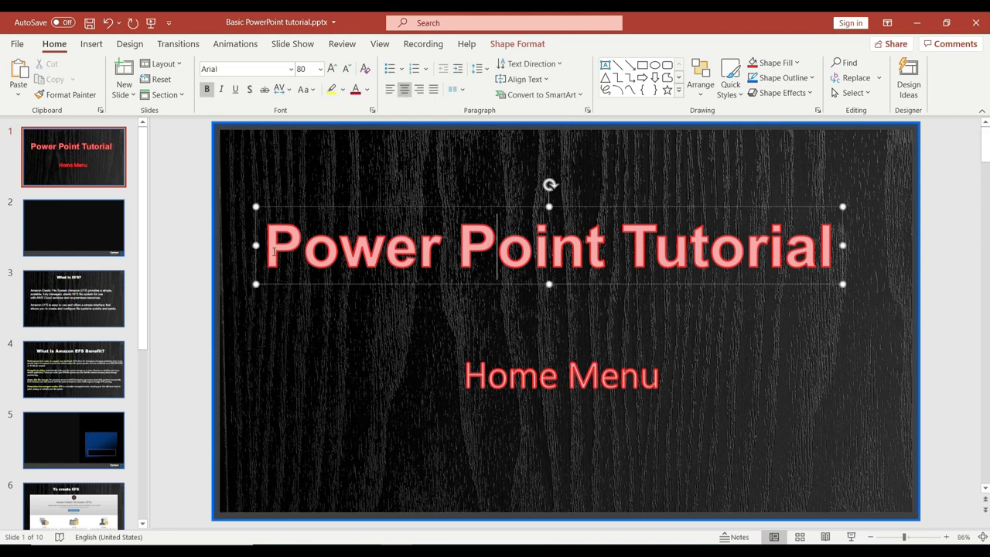
Justify the title after trying left and right alignment, and remove the trial bullet and numbering.
left_click_drag(273, 251, 839, 248)
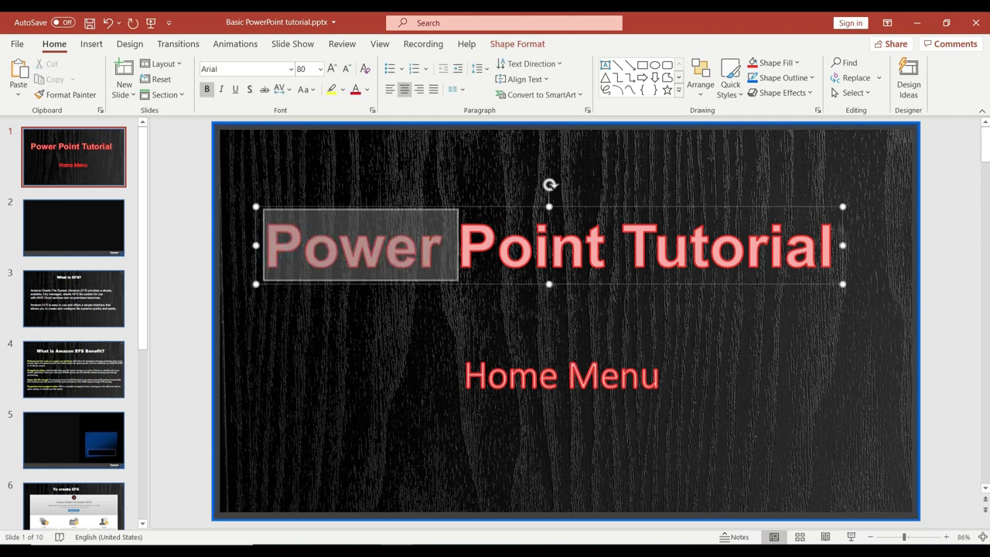
left_click(392, 90)
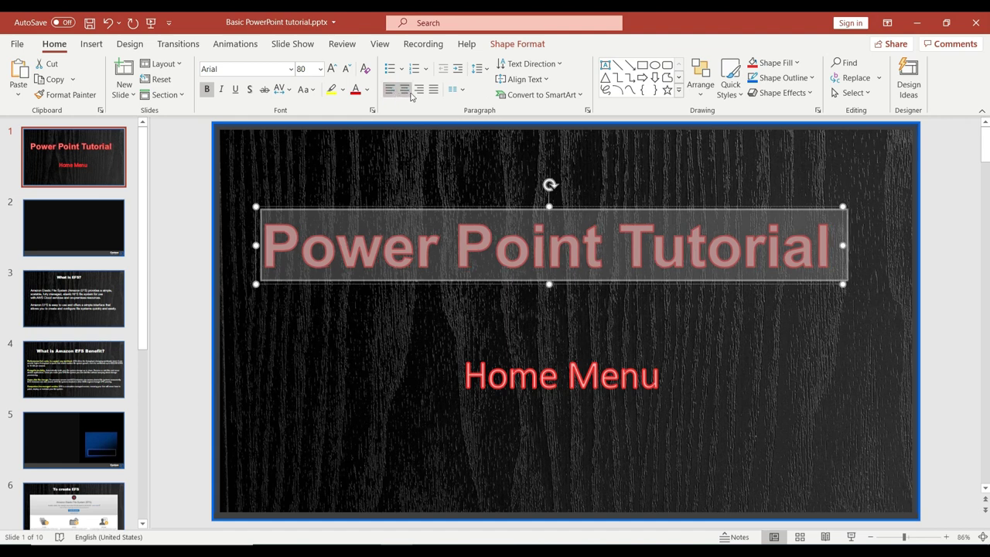
left_click(420, 92)
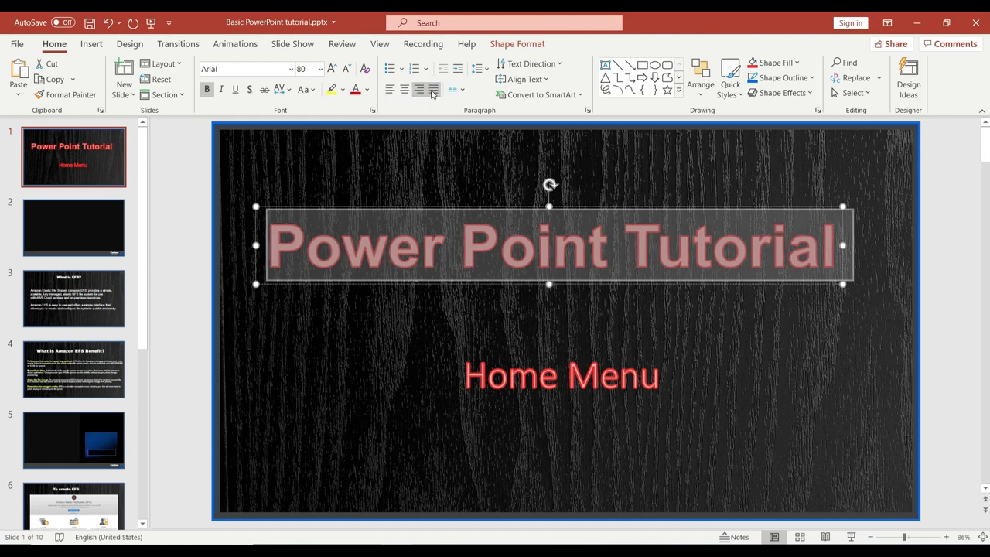
left_click(432, 92)
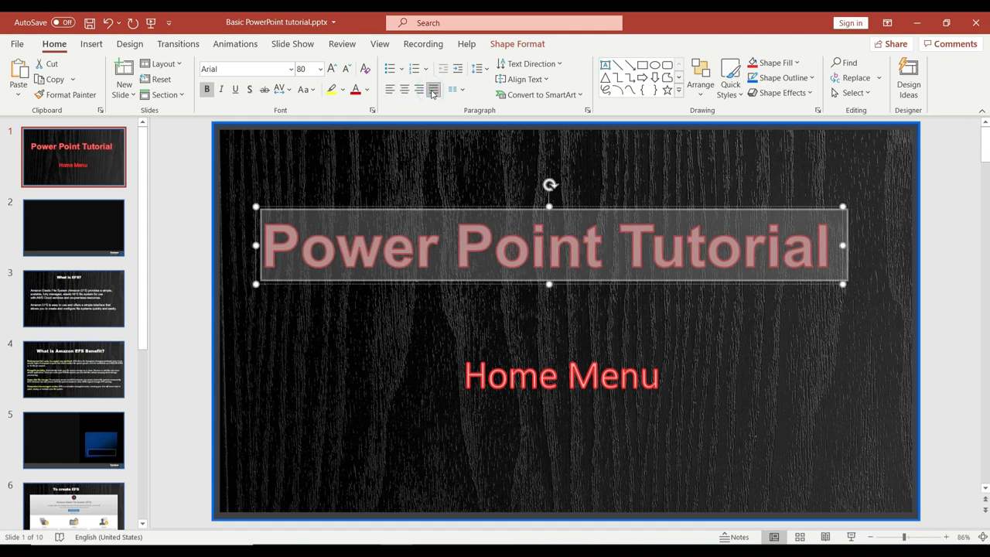
left_click(395, 72)
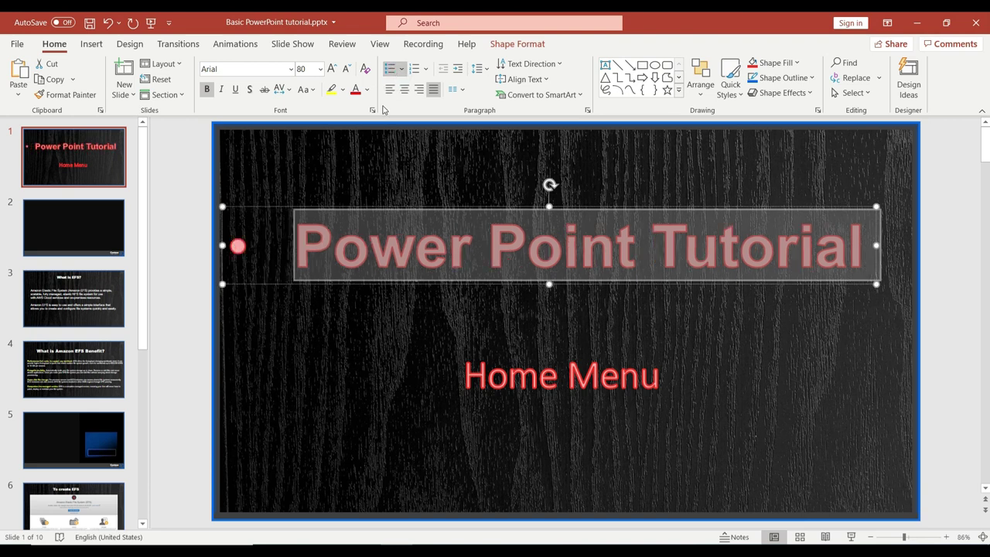
left_click(424, 73)
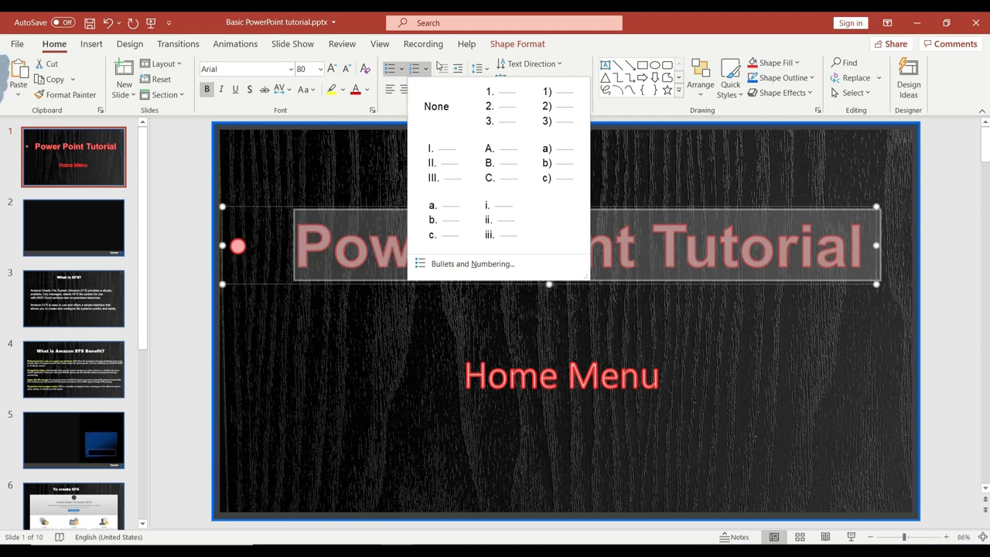
left_click(396, 72)
left_click(396, 72)
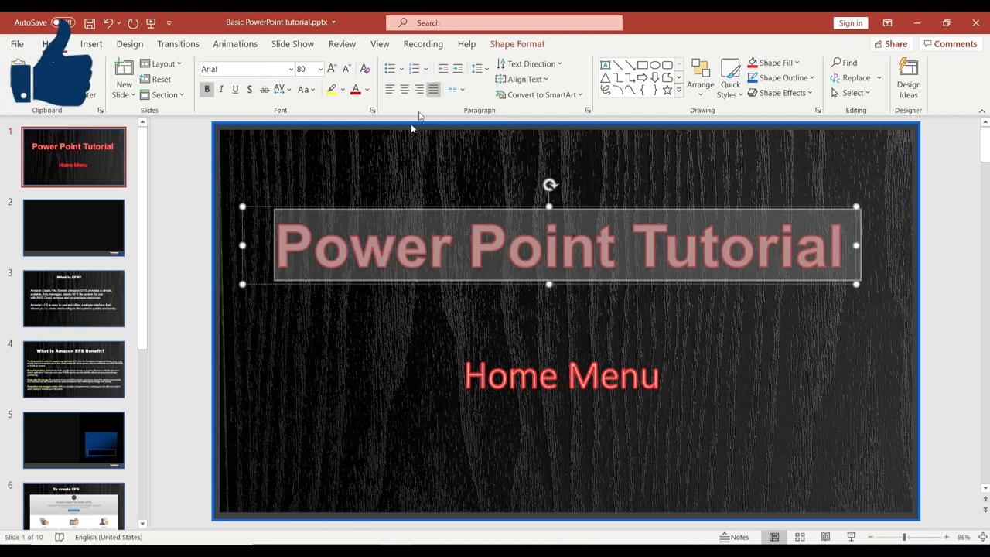
left_click(443, 68)
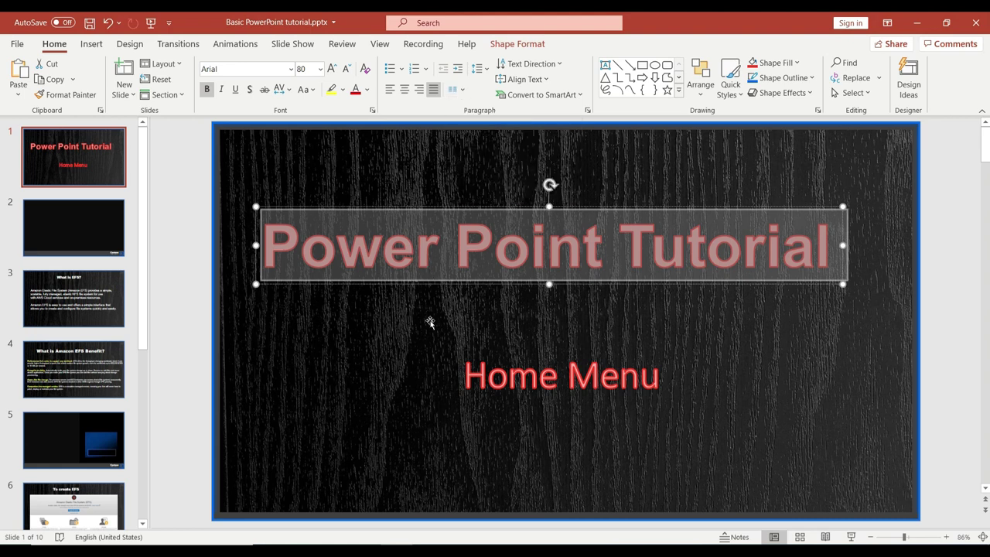
left_click(562, 65)
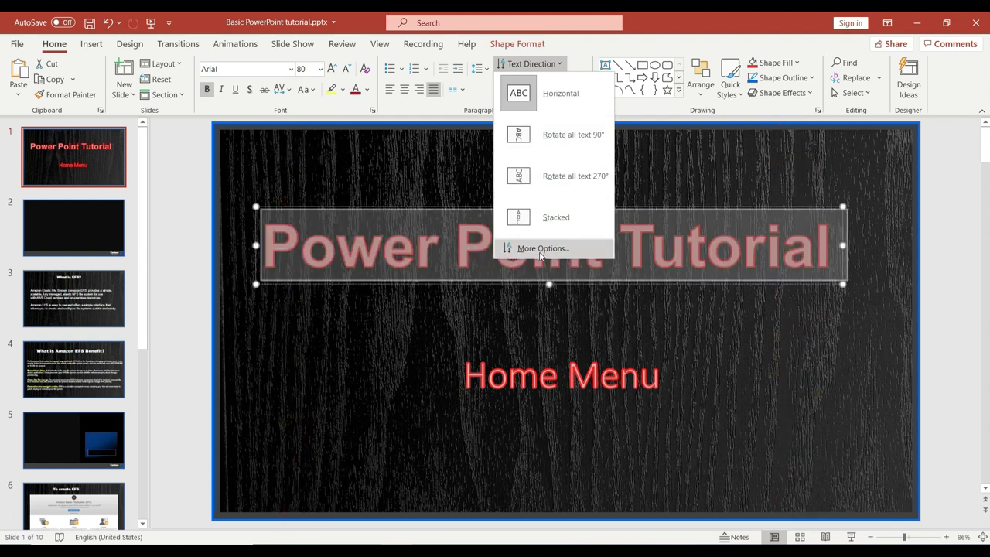
left_click(485, 304)
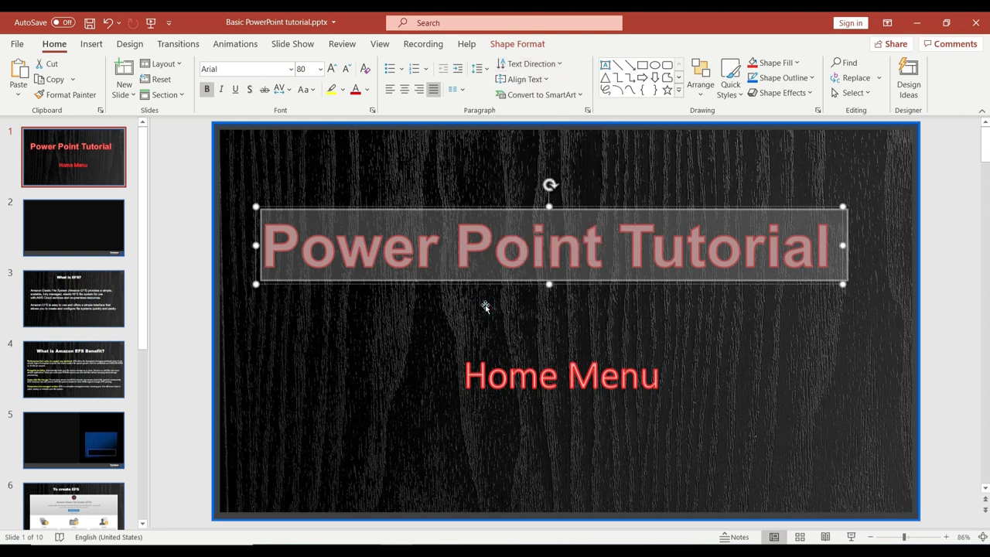
left_click(586, 332)
left_click(516, 233)
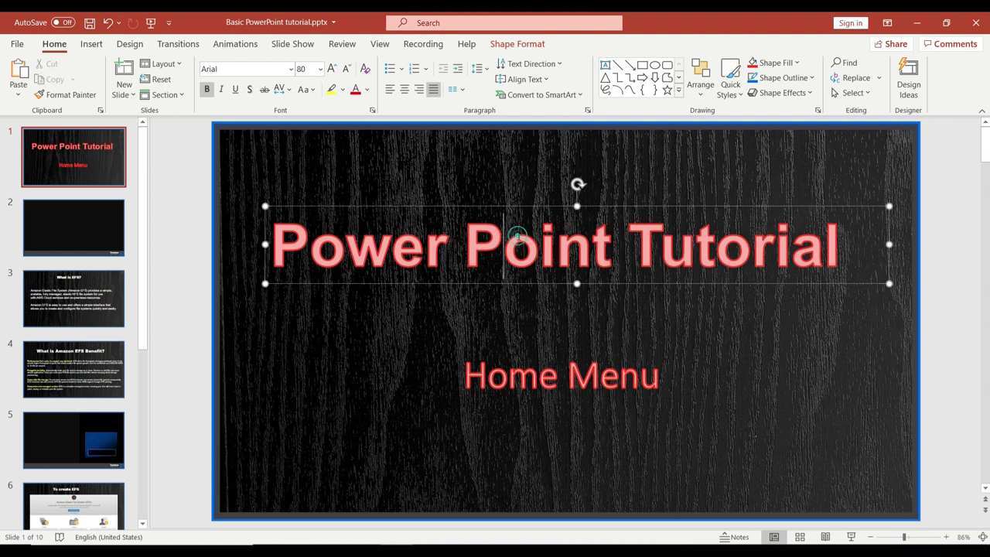
key("ctrl+a")
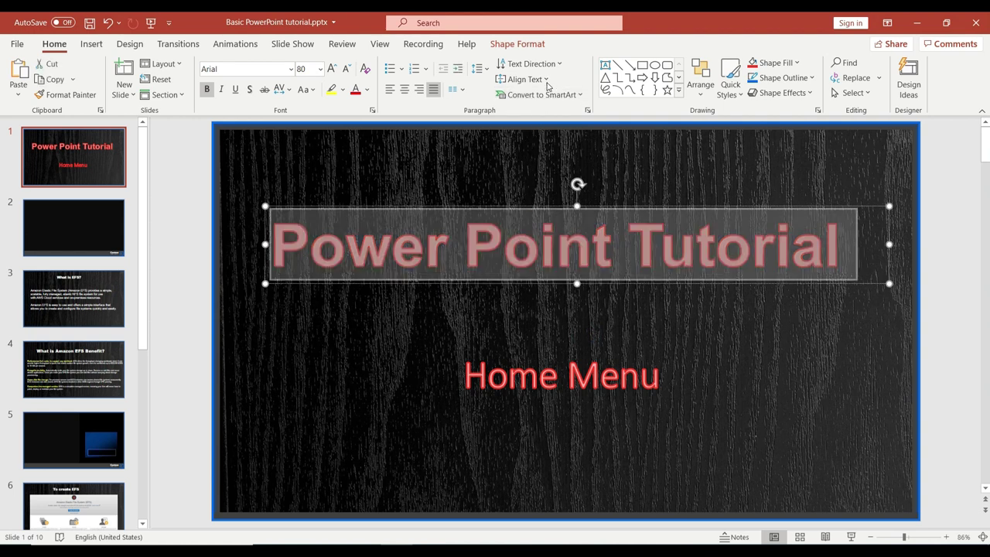
left_click(547, 80)
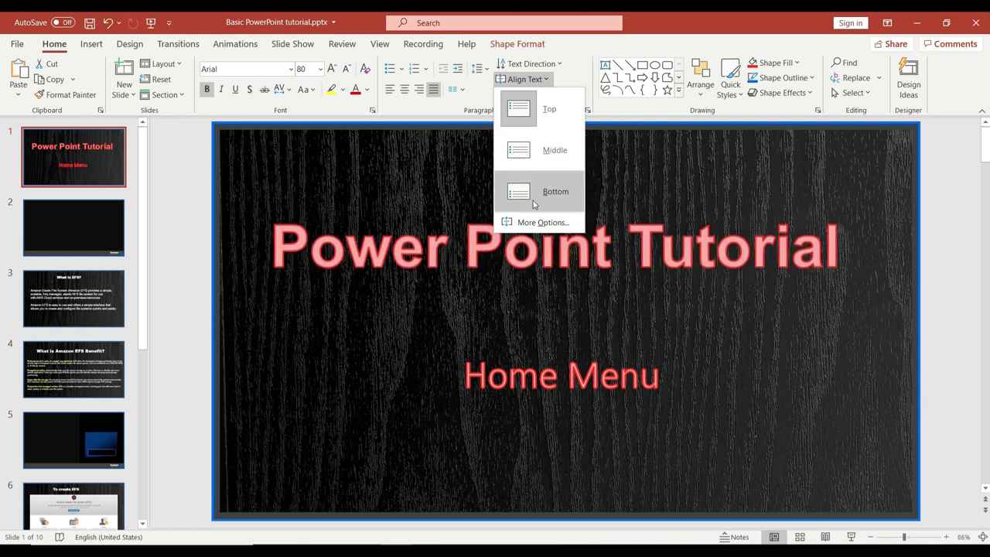
left_click(465, 291)
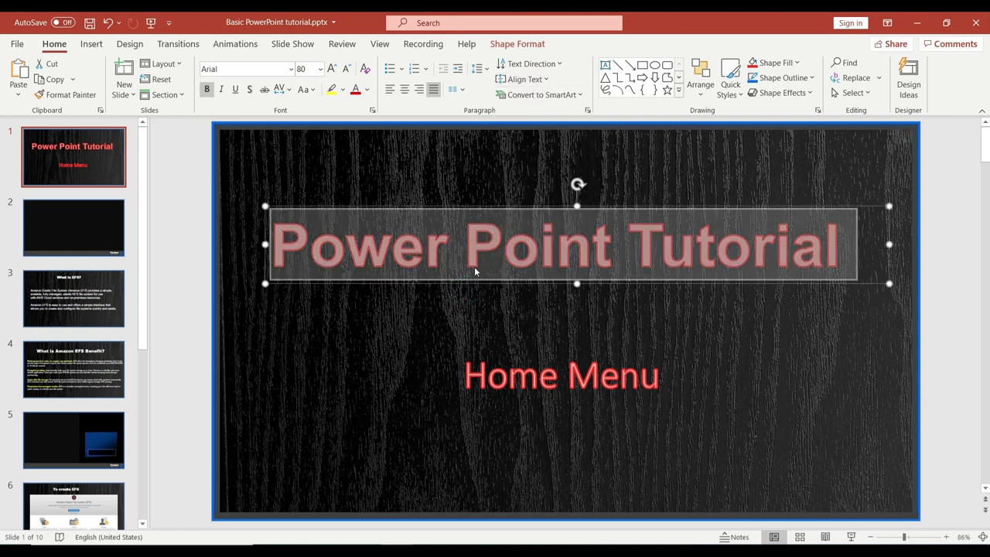
left_click(573, 96)
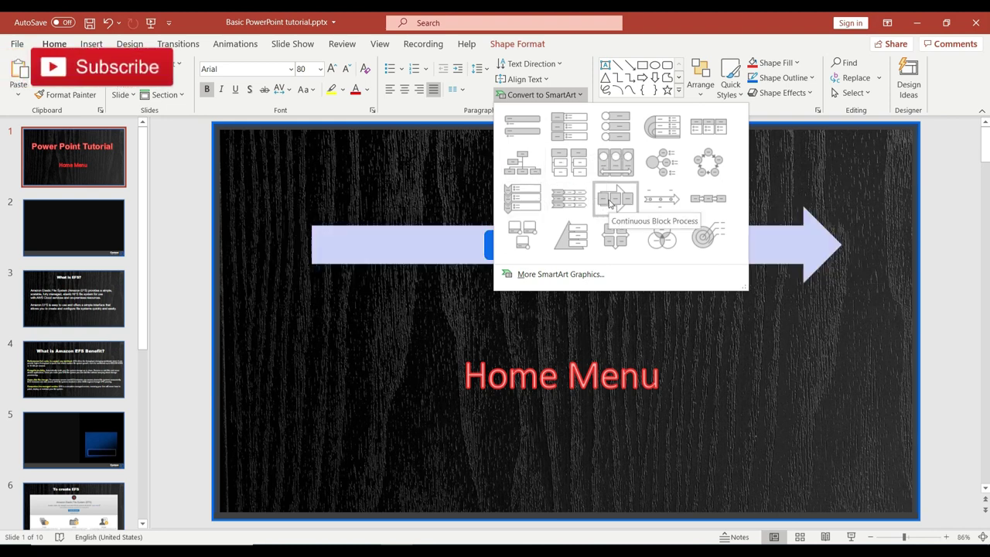
left_click(607, 199)
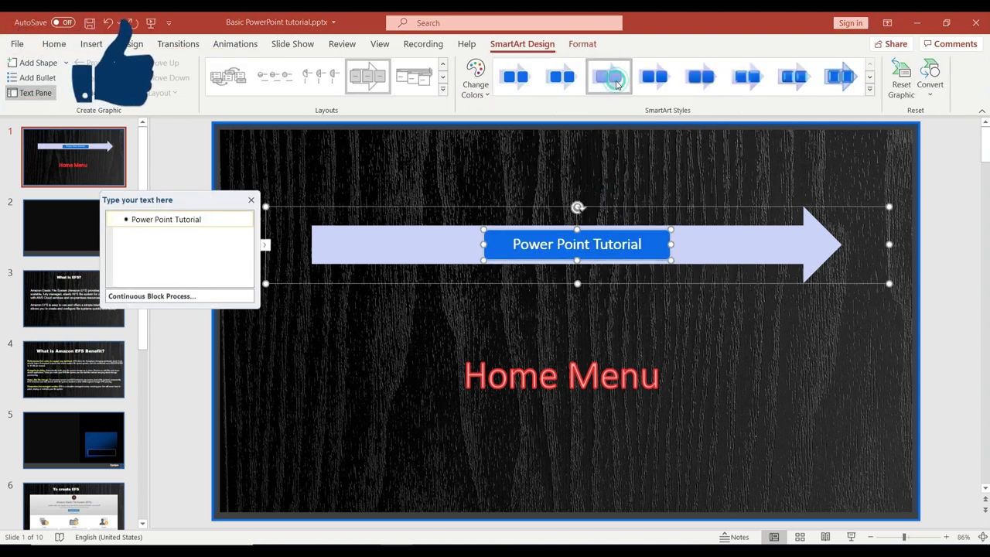
left_click(747, 76)
left_click(808, 80)
left_click(840, 76)
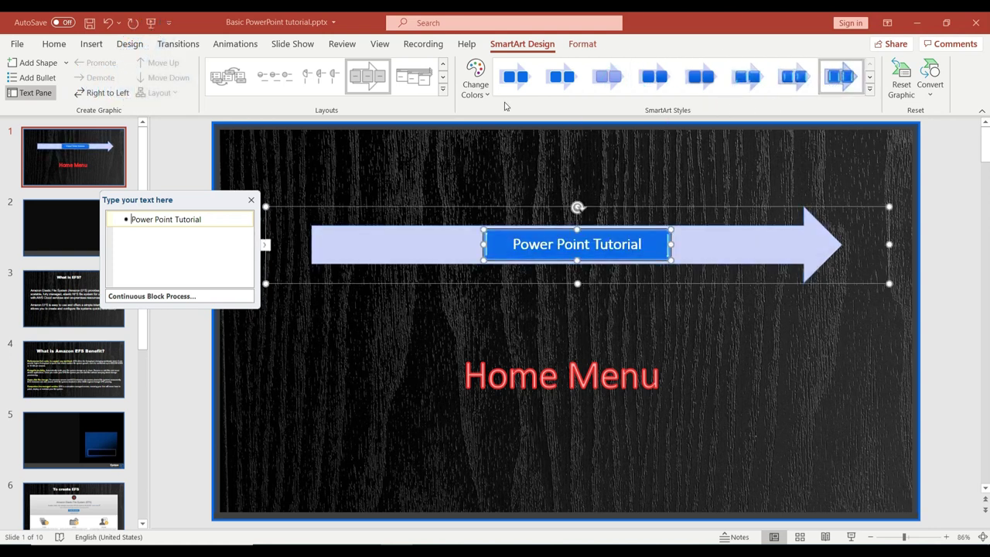
left_click(230, 91)
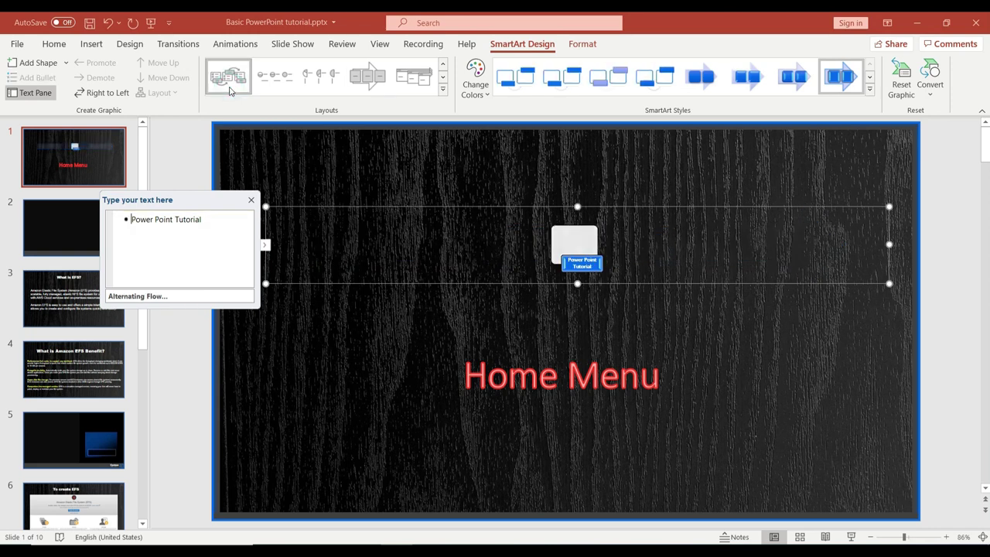
left_click(329, 79)
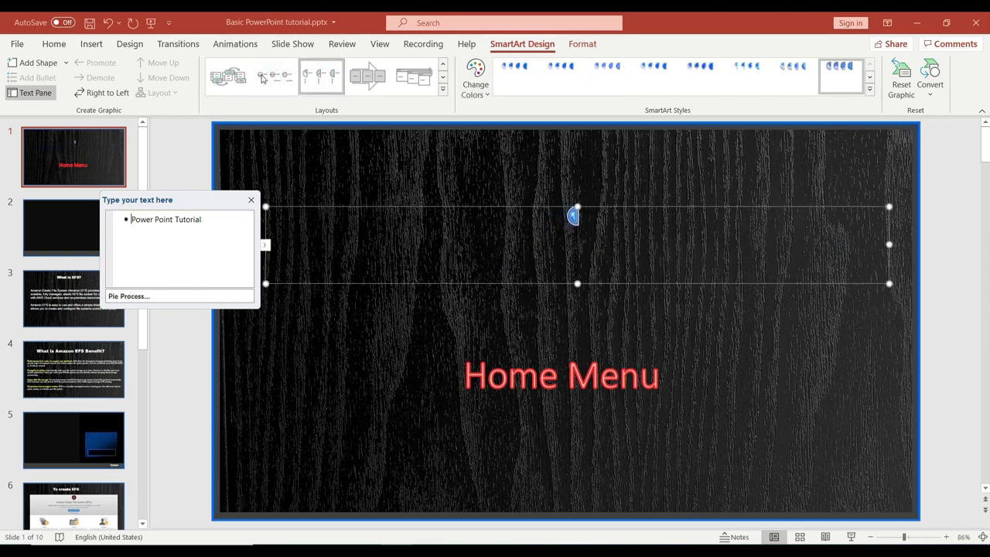
left_click(232, 77)
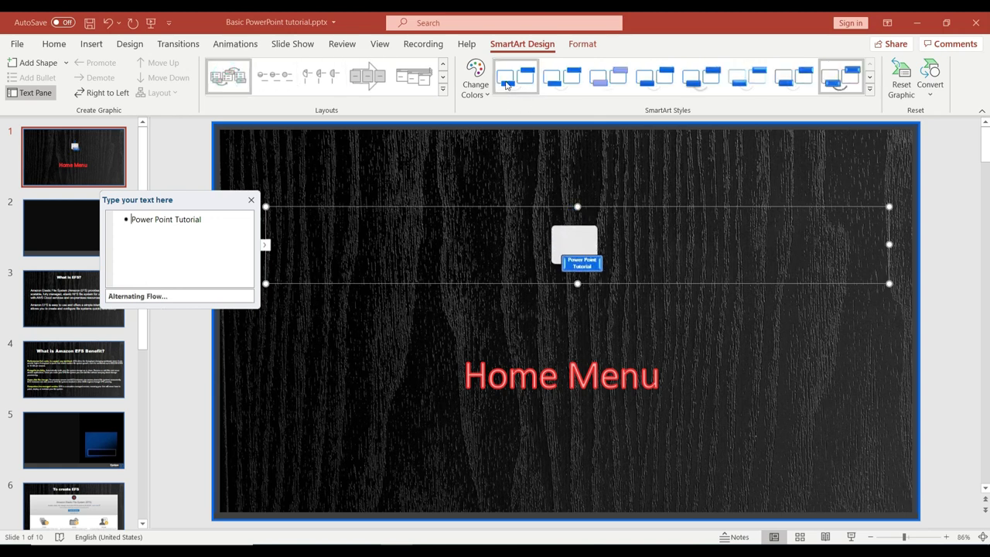
left_click(562, 77)
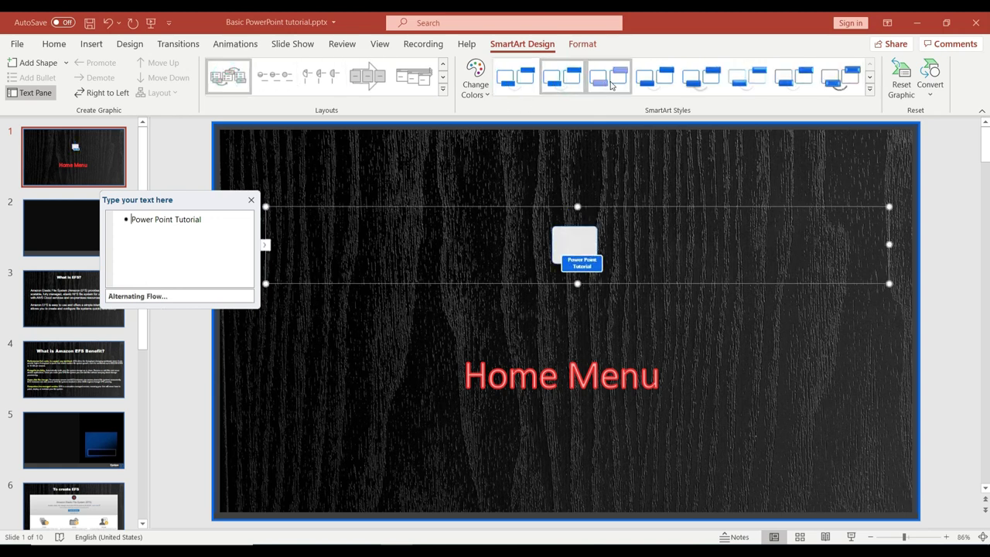
left_click(610, 82)
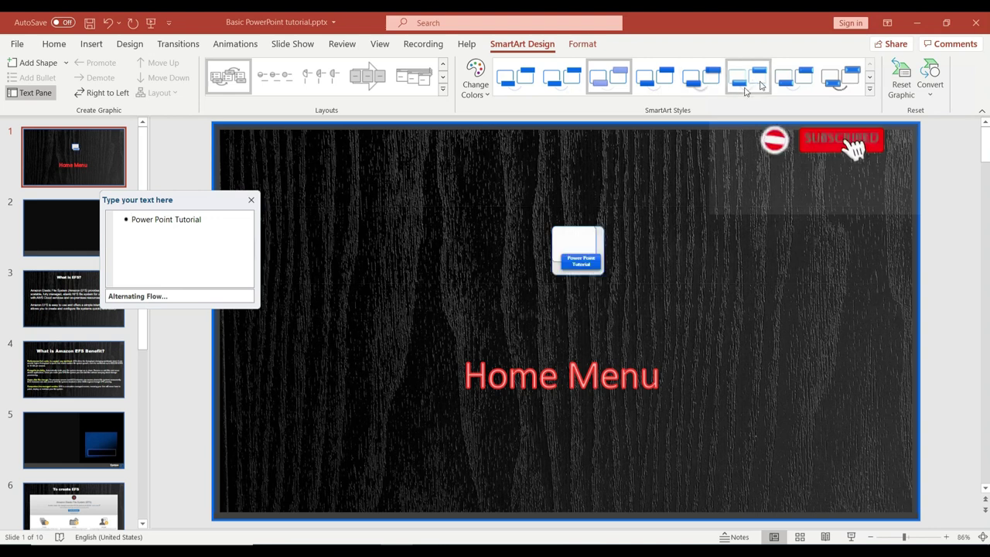
left_click(420, 78)
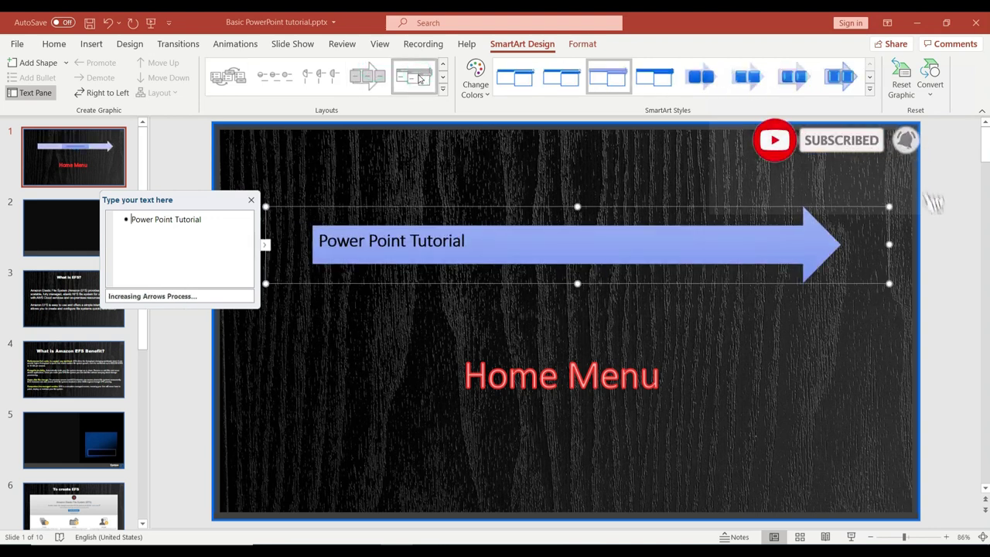
key("ctrl+z")
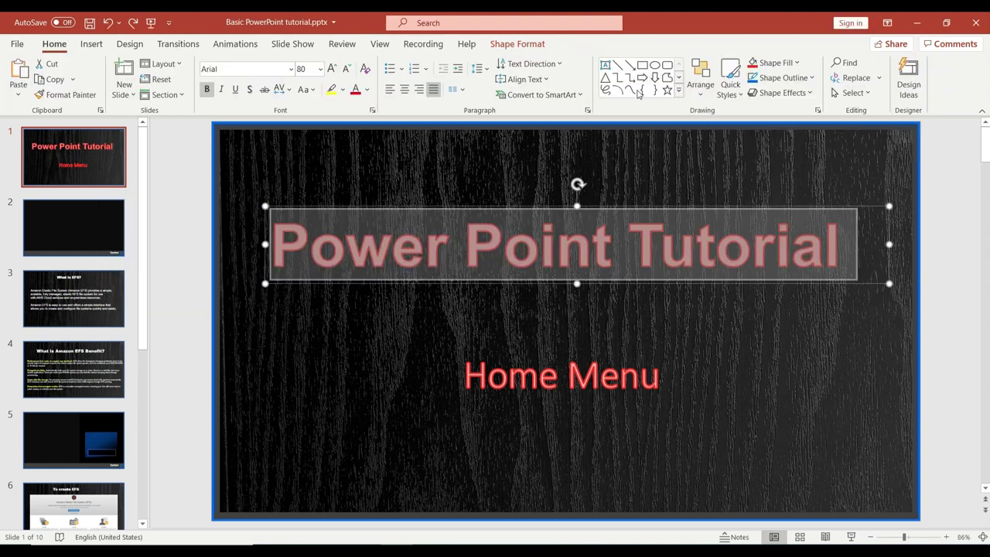
Draw a rectangle across the middle of the slide and type 'dfafdf' inside it.
left_click(678, 94)
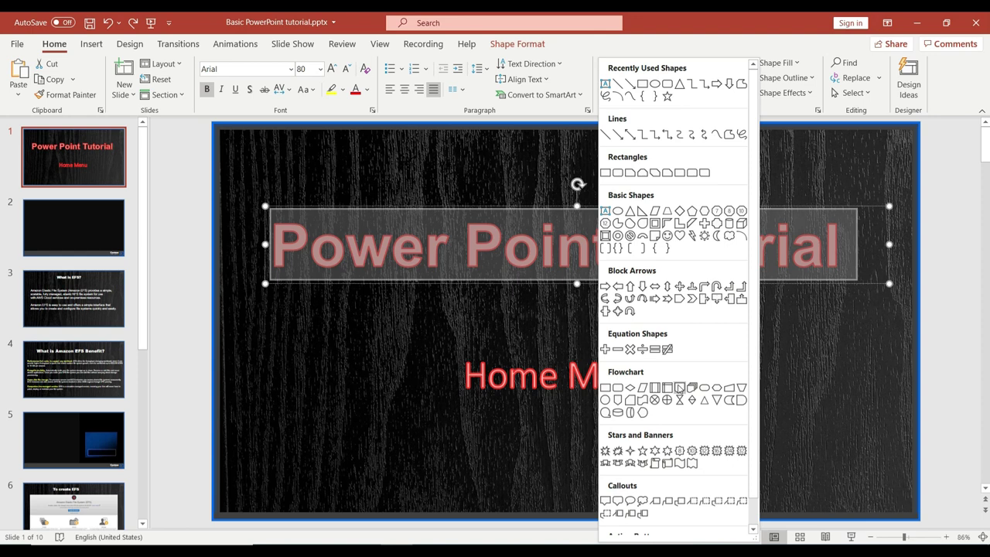
left_click(642, 84)
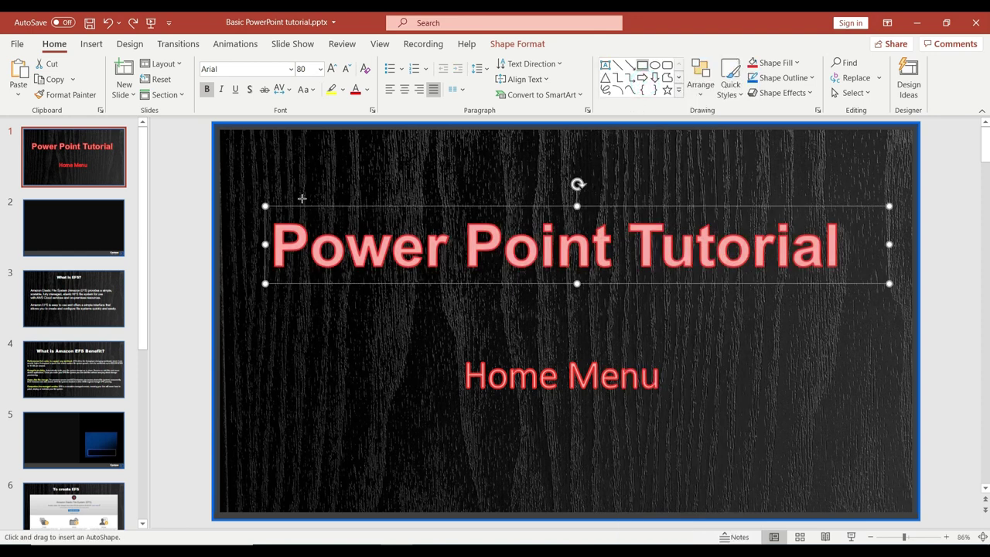
left_click_drag(287, 186, 793, 458)
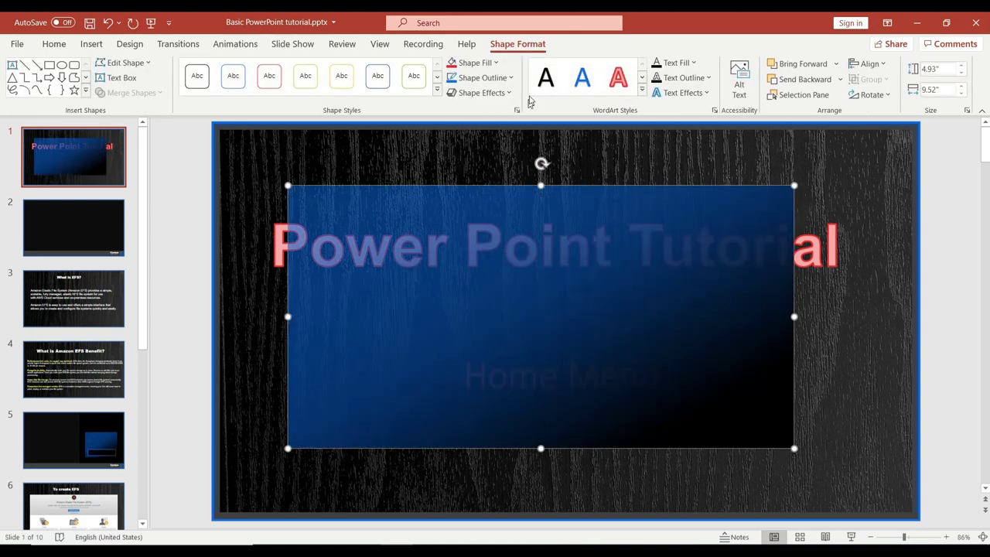
left_click(447, 269)
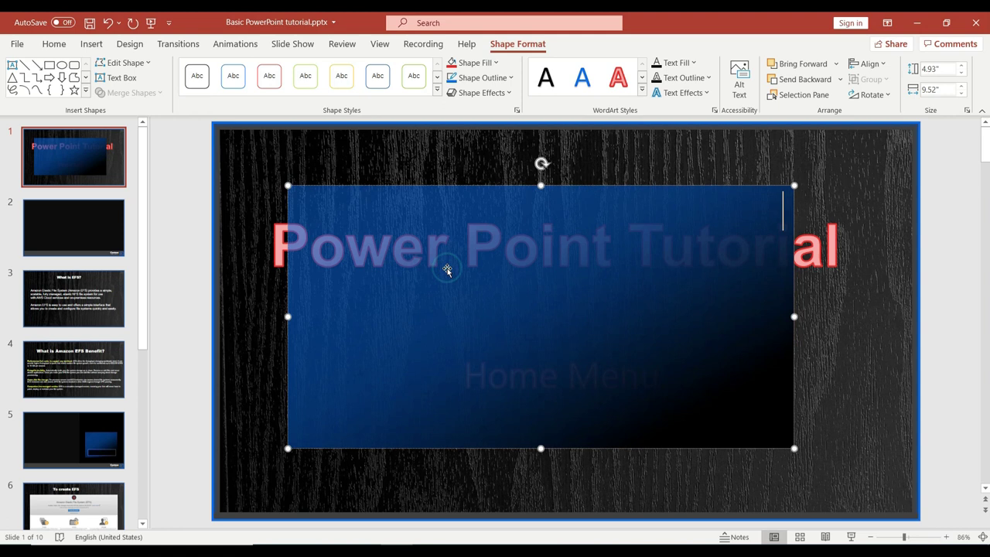
type("dfafdf")
Make the 'dfafdf' text in the rectangle white.
key("ctrl+a")
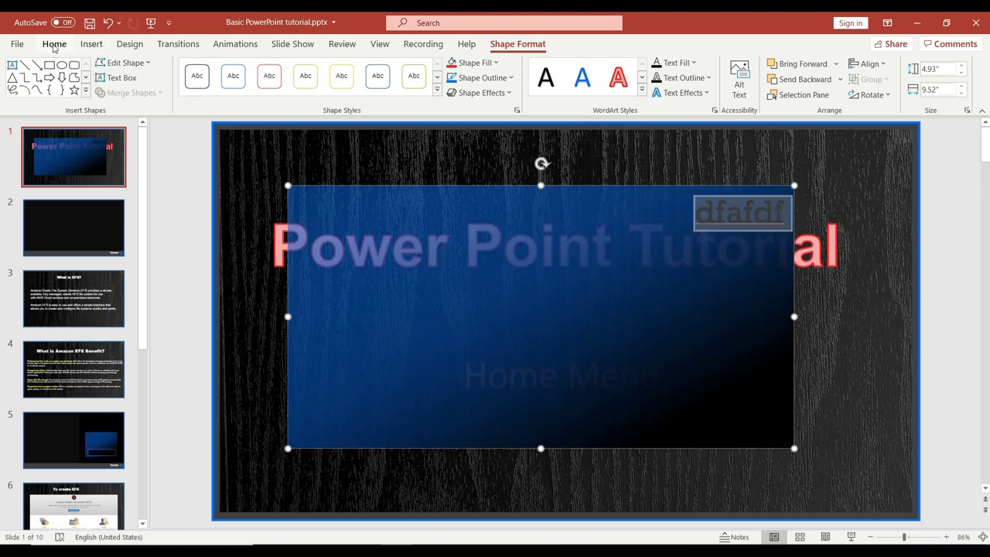
left_click(54, 46)
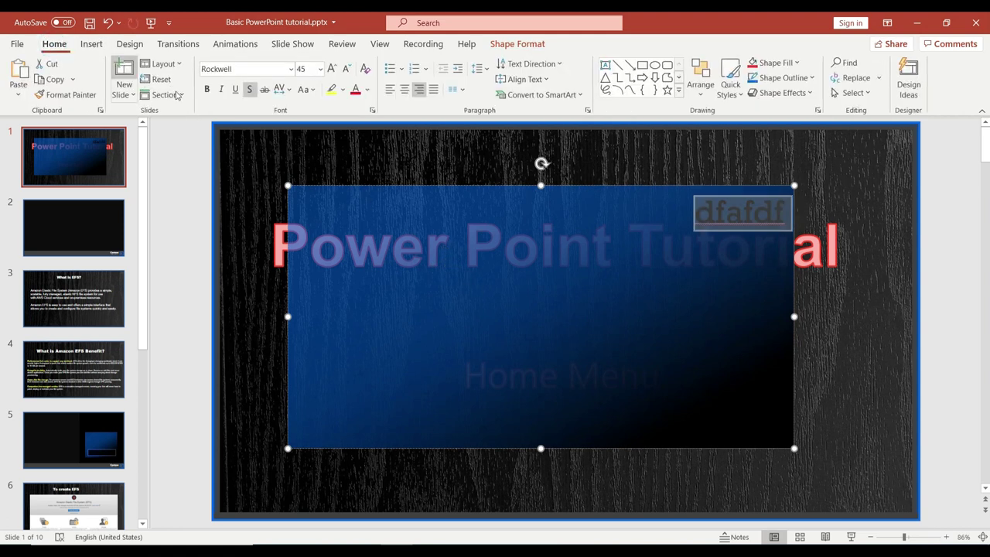
left_click(369, 92)
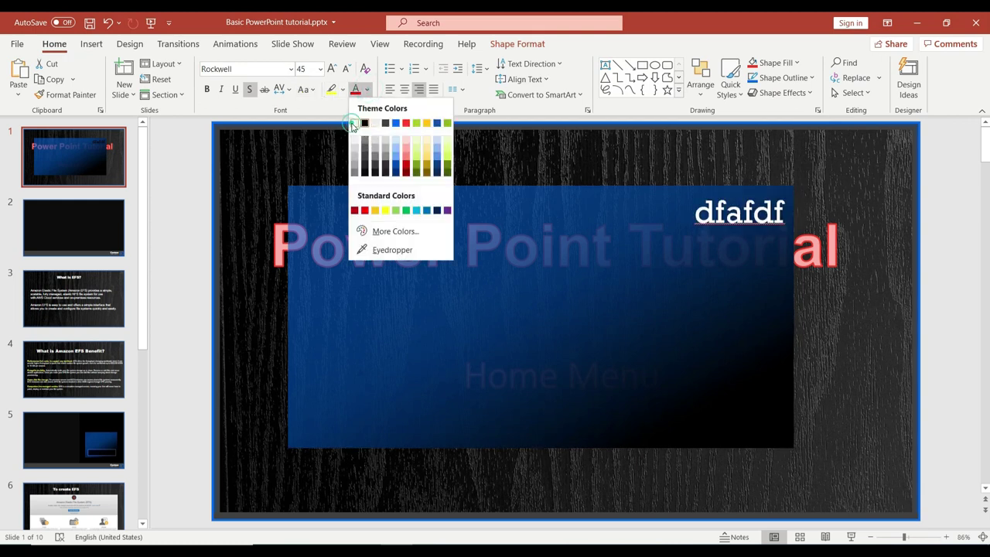
left_click(358, 126)
left_click(576, 291)
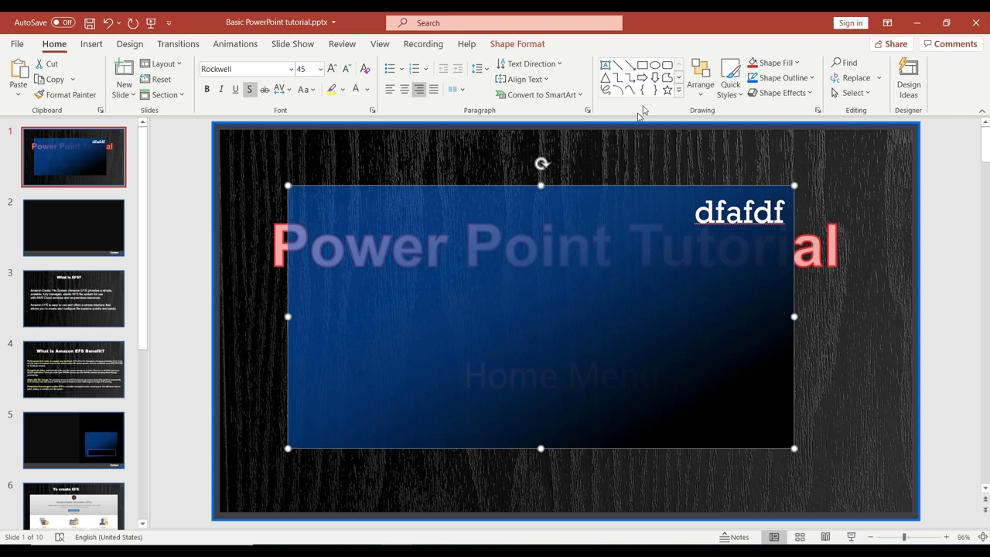
Draw a down arrow in the slide centre with a yellow-green outline and solid yellow fill.
left_click(656, 78)
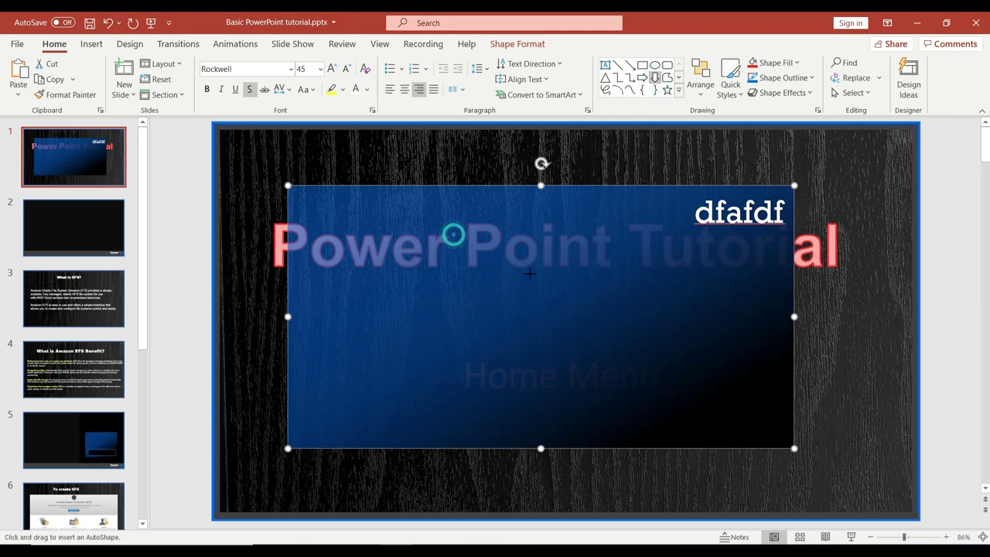
left_click_drag(529, 273, 650, 387)
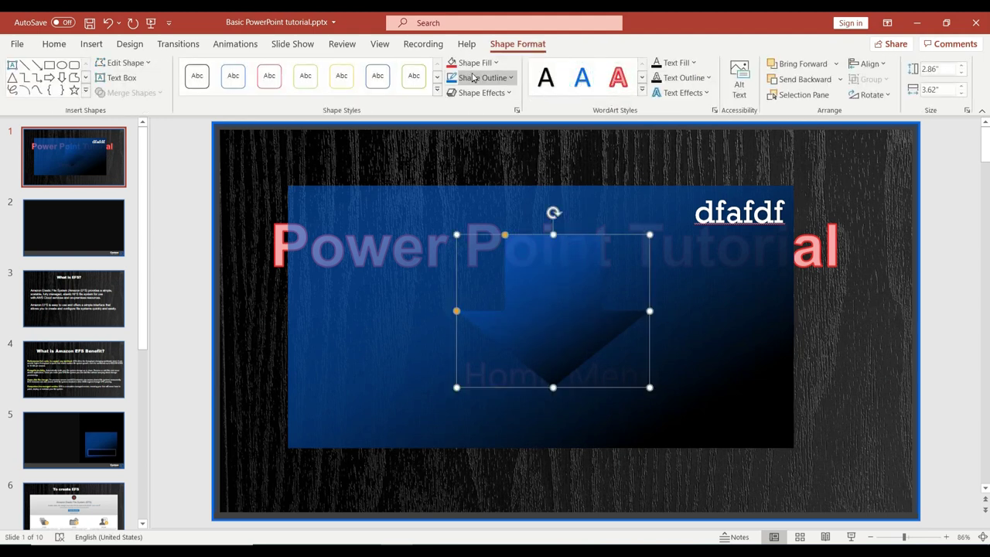
left_click(472, 78)
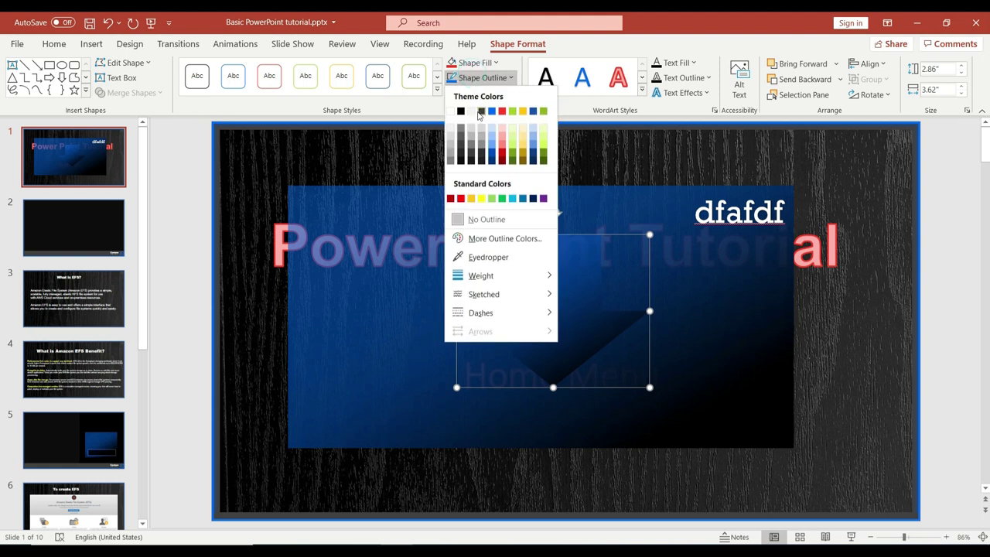
left_click(480, 198)
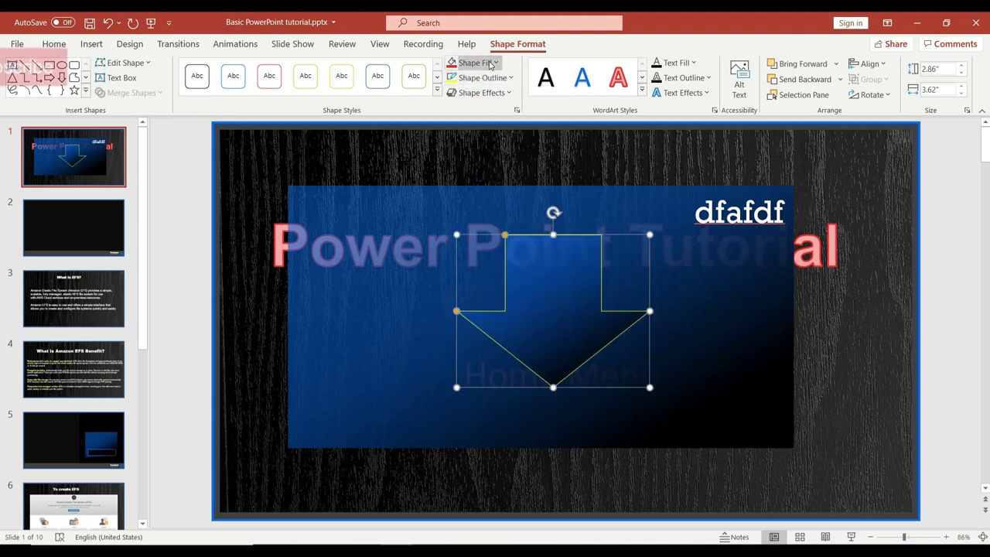
left_click(473, 63)
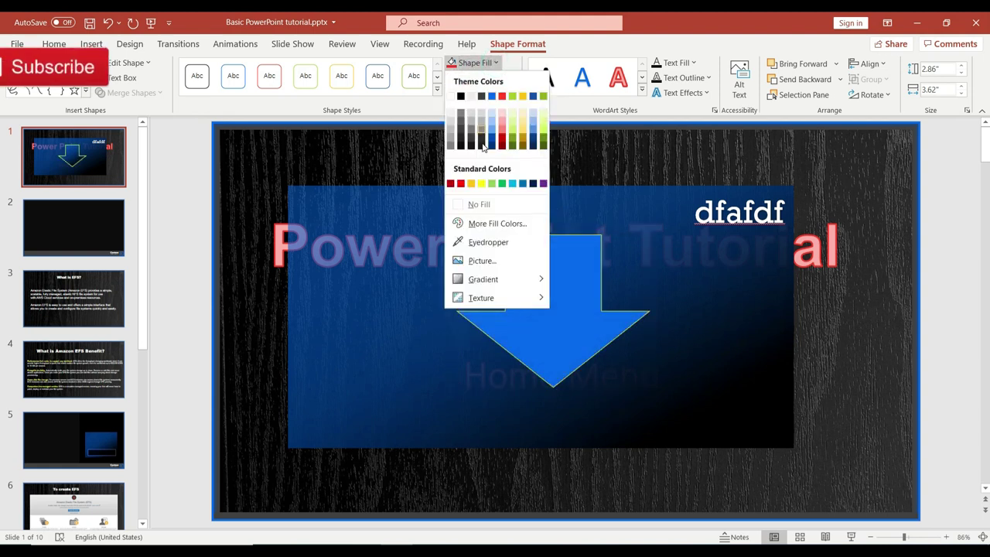
left_click(481, 184)
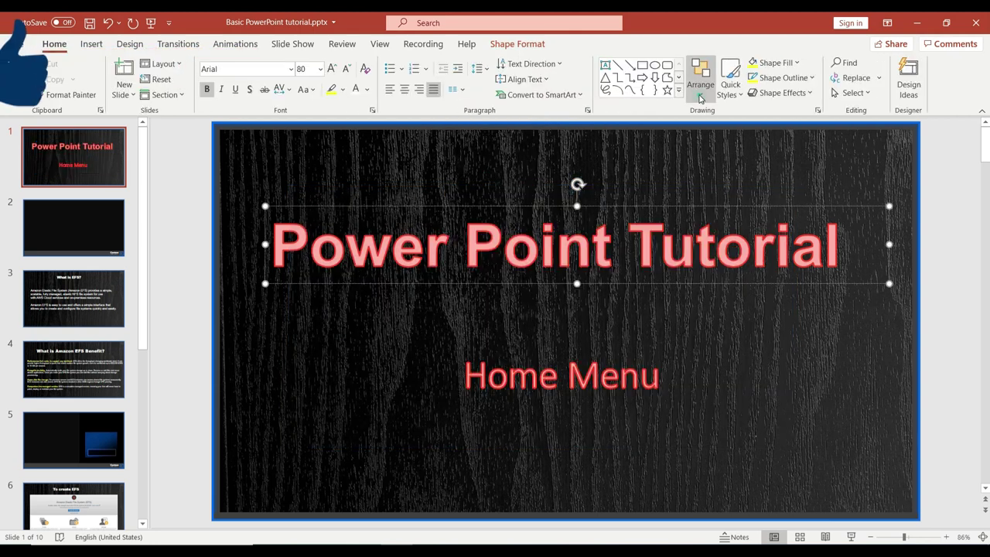
Draw a large oval over the slide centre and fill it yellow.
left_click(701, 78)
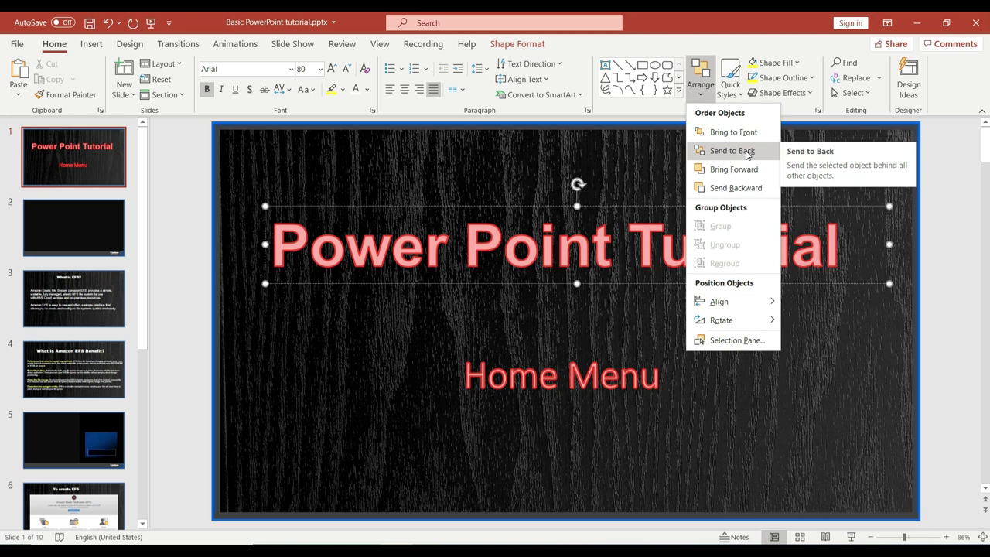
left_click(654, 64)
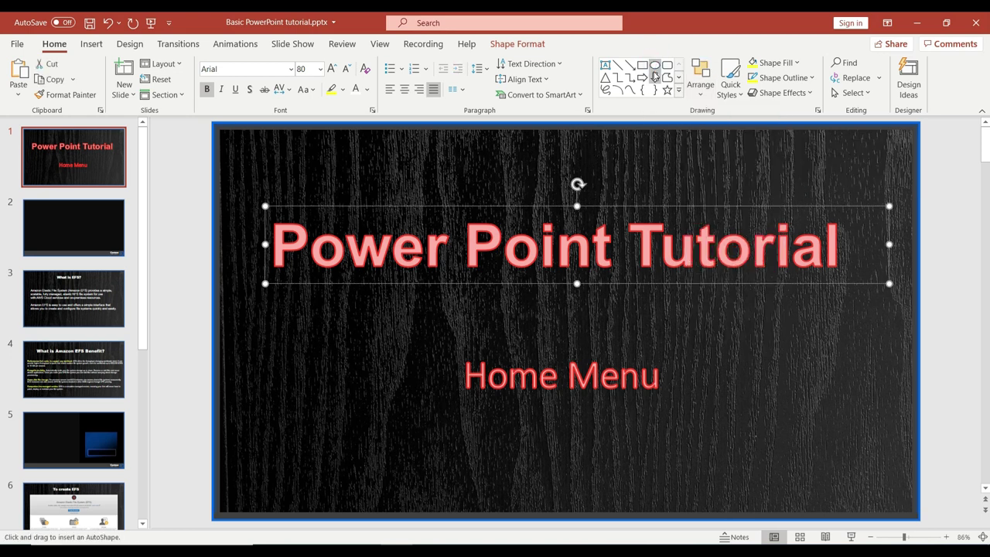
left_click_drag(326, 156, 770, 473)
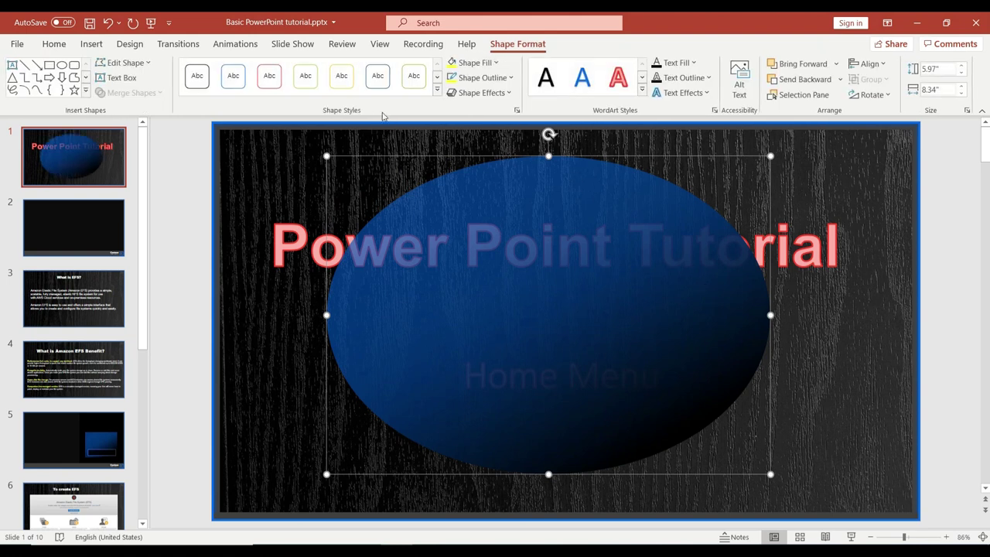
left_click(495, 63)
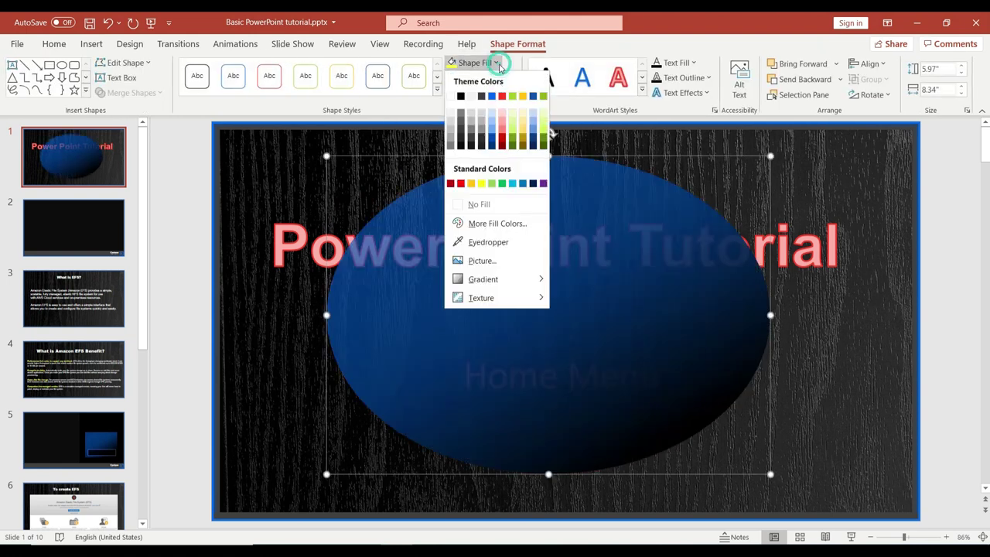
left_click(480, 182)
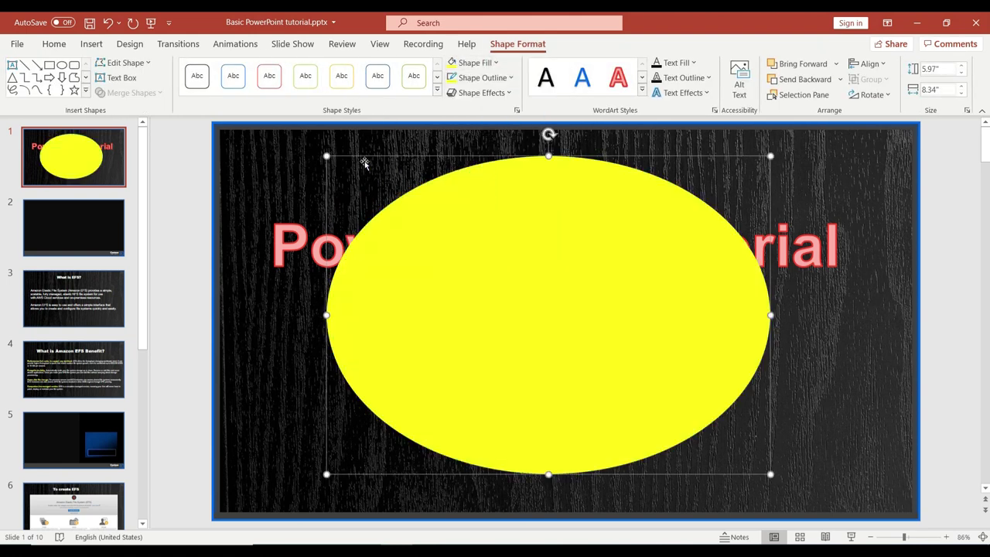
Bring the 'Power Point Tutorial' title box in front of the yellow oval.
left_click(291, 168)
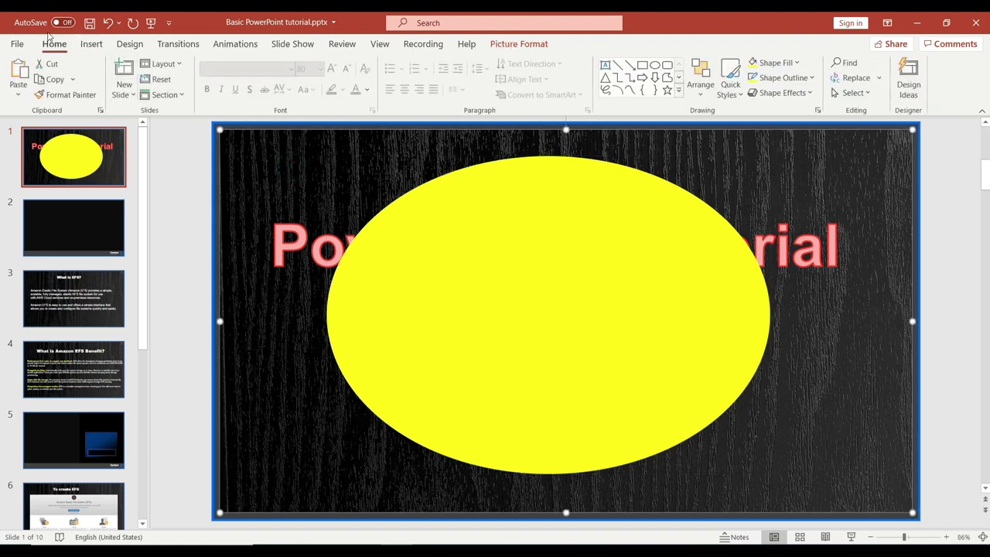
left_click(829, 248)
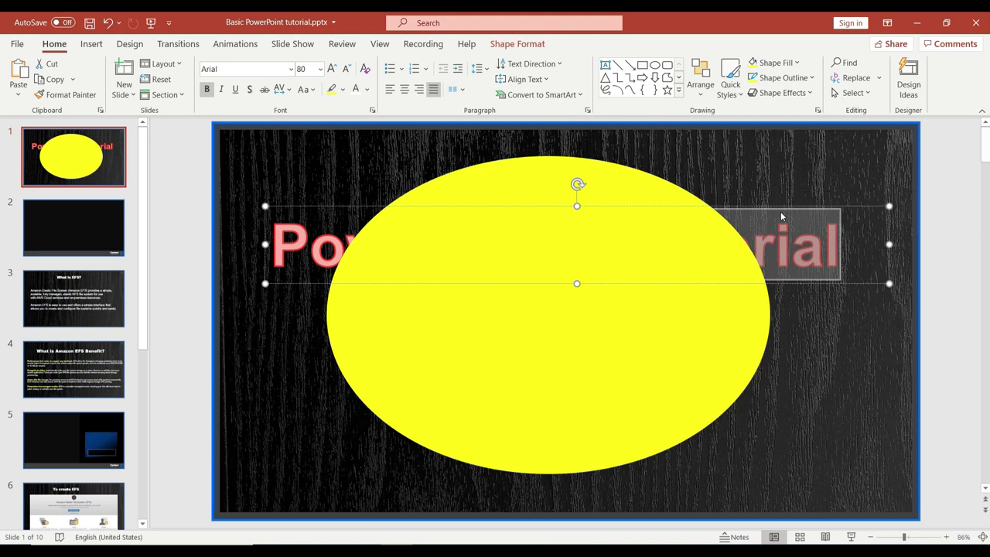
left_click(700, 92)
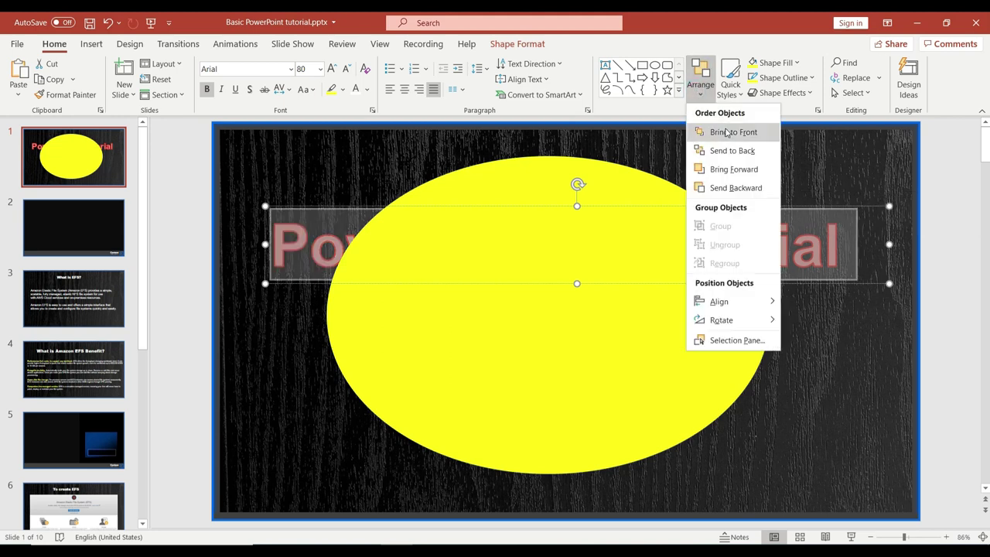
left_click(726, 133)
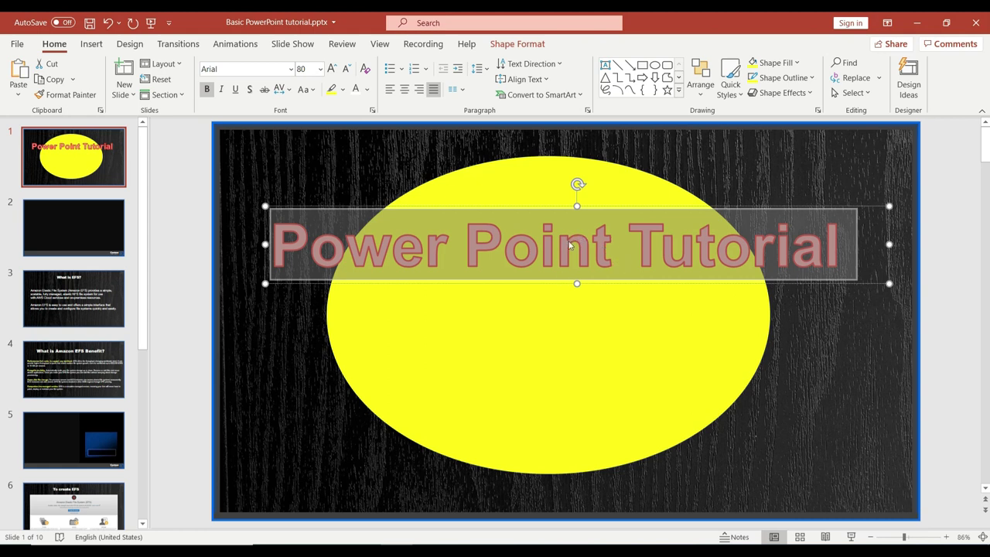
left_click(613, 346)
Apply a red gradient preset style to the oval.
left_click(730, 82)
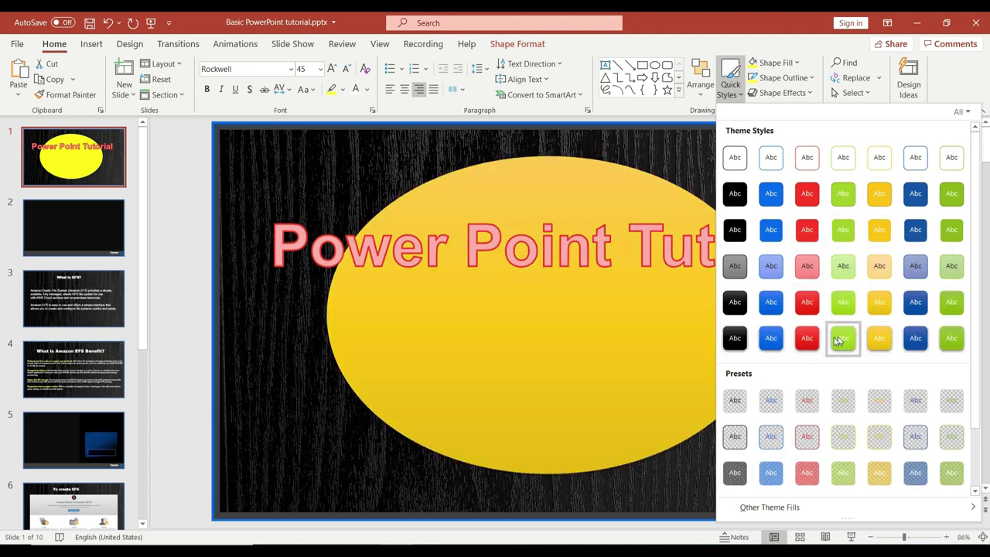
left_click(805, 346)
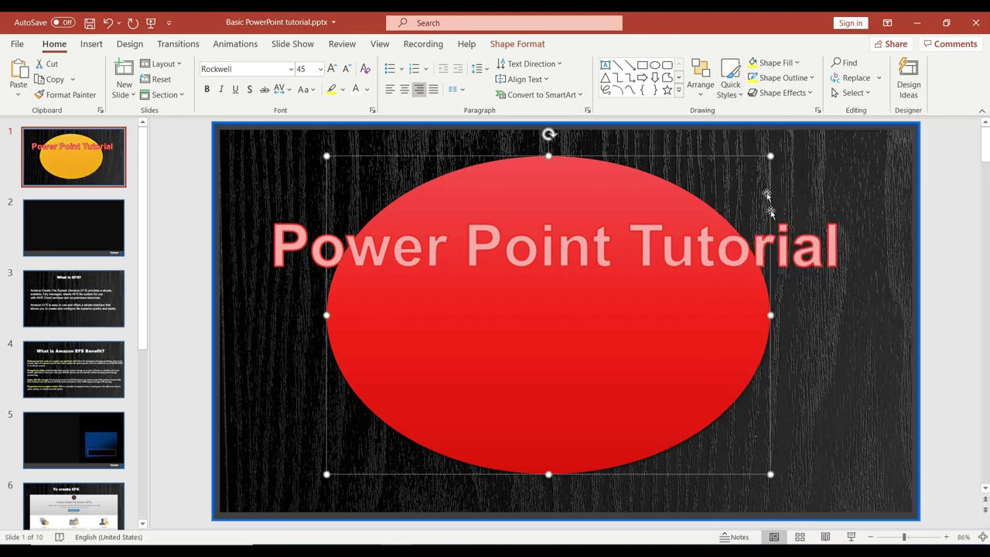
left_click(797, 65)
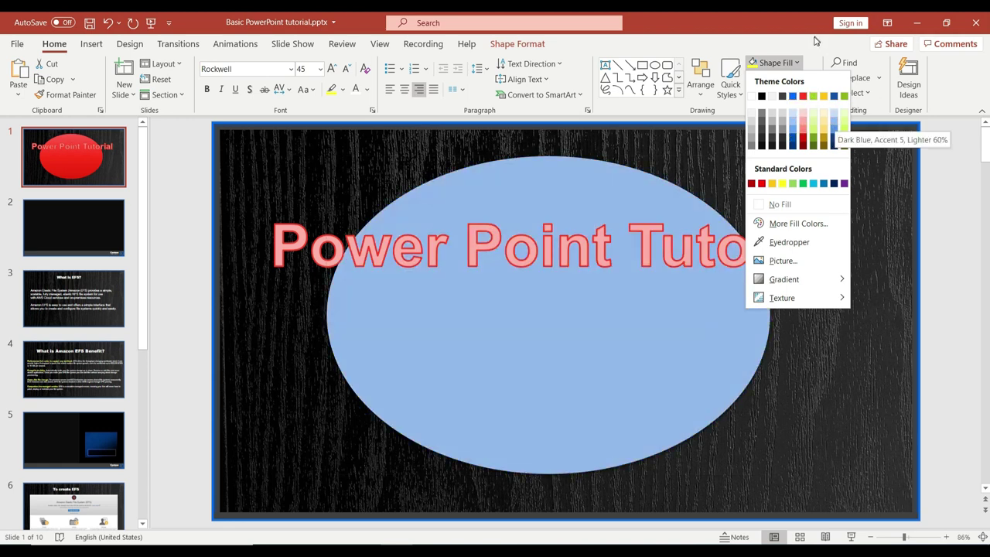
Remove the oval's outline, leaving shape effects unchanged.
left_click(782, 77)
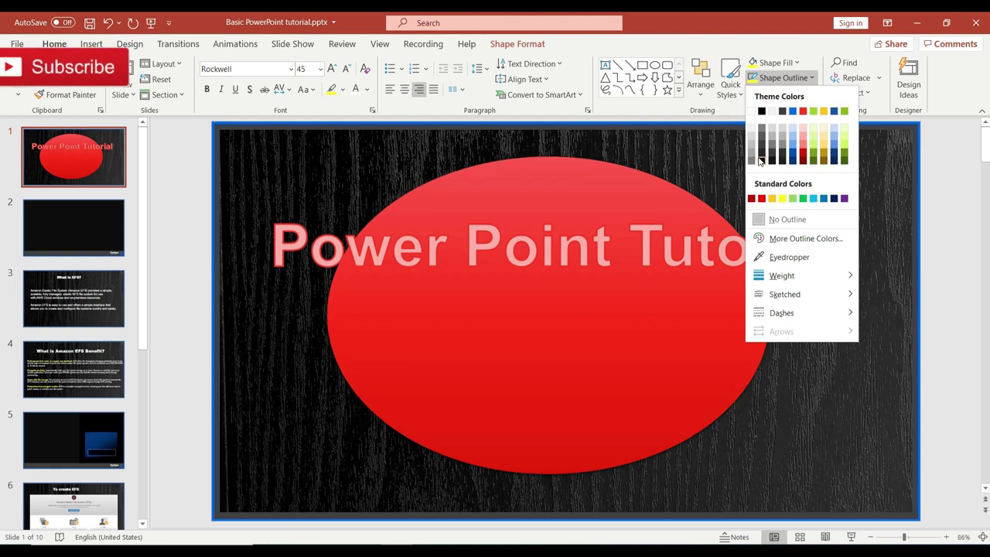
left_click(765, 220)
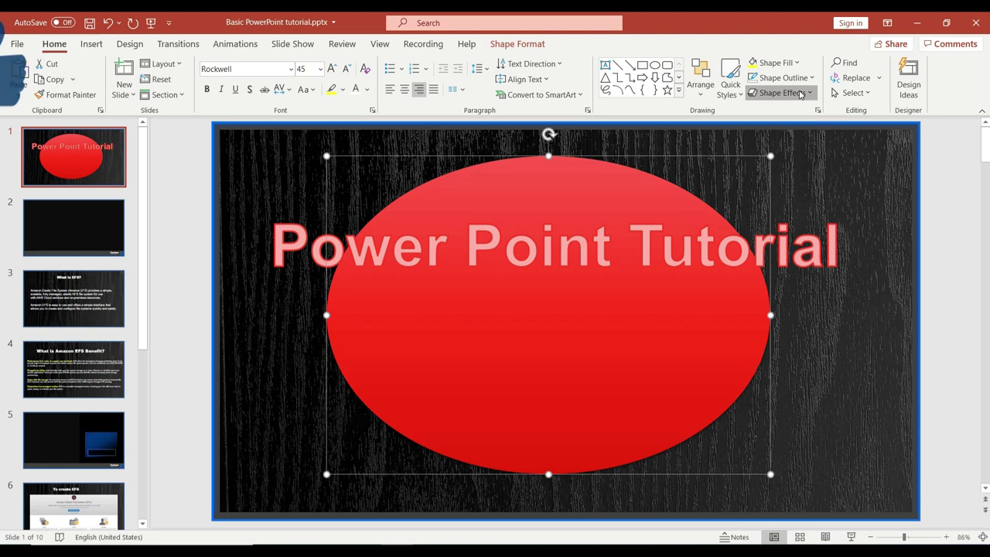
left_click(798, 95)
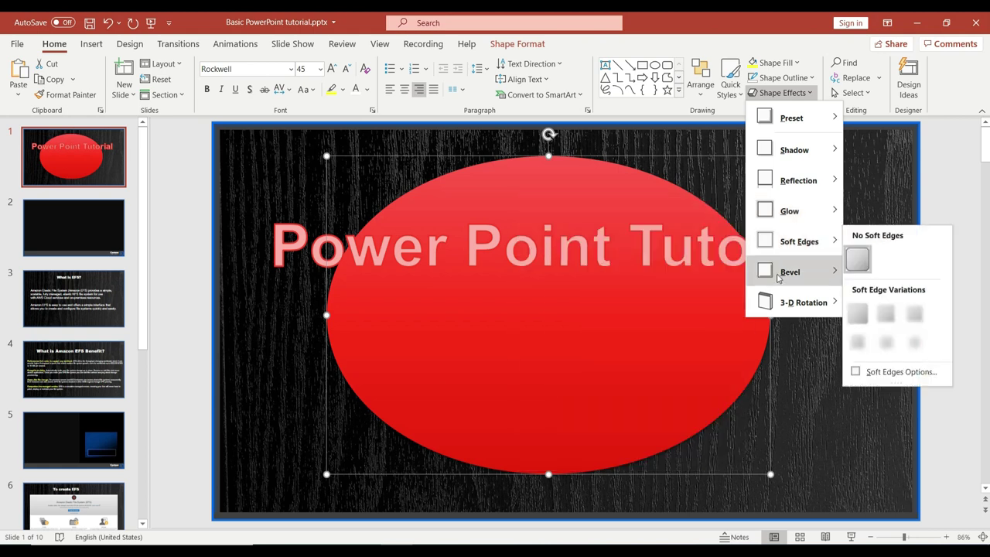
mouse_move(776, 274)
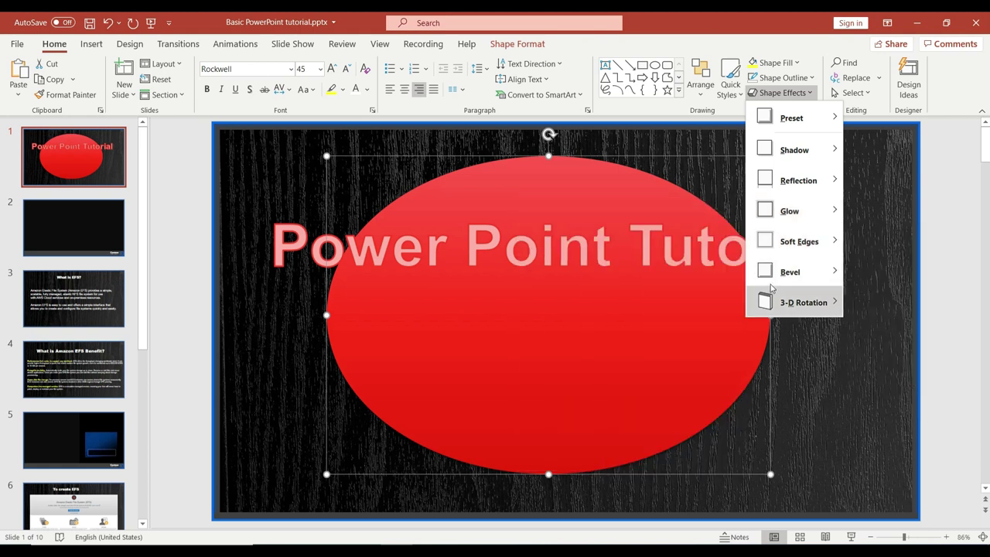
left_click(814, 46)
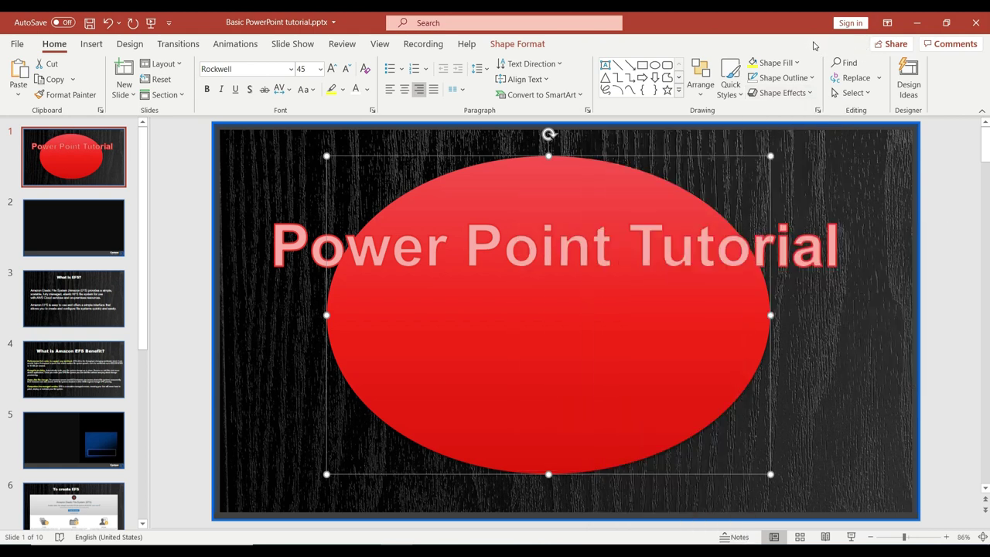
left_click(848, 63)
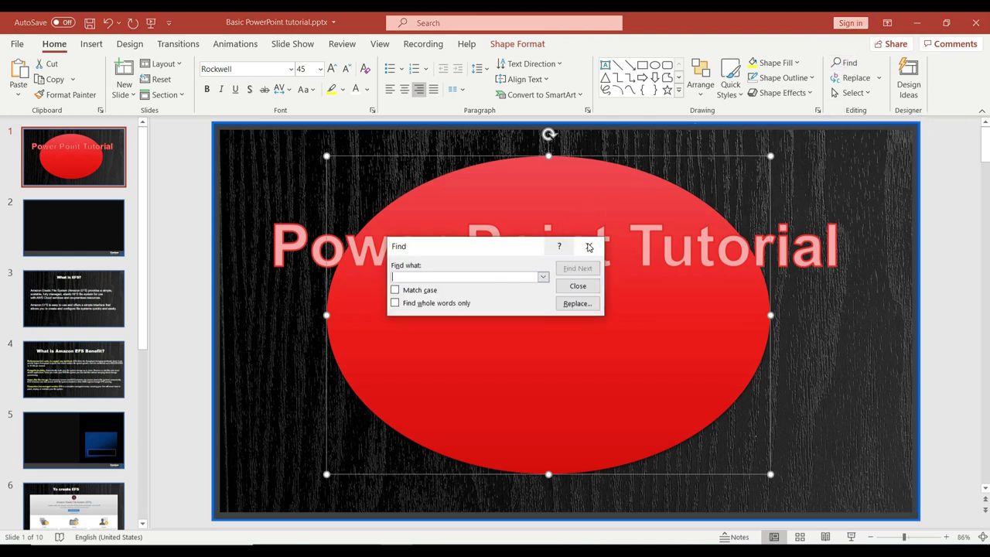
left_click(588, 246)
left_click(852, 78)
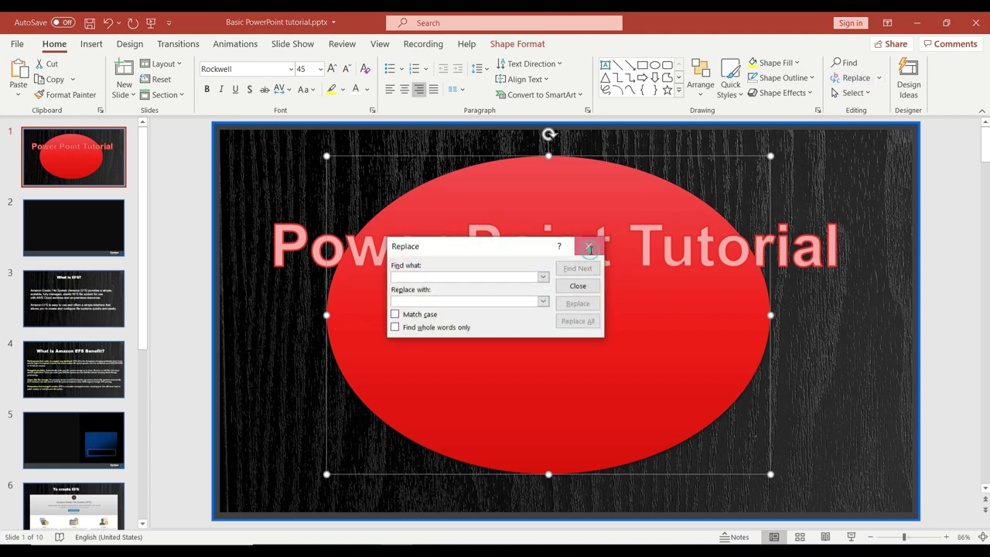
left_click(588, 246)
left_click(853, 93)
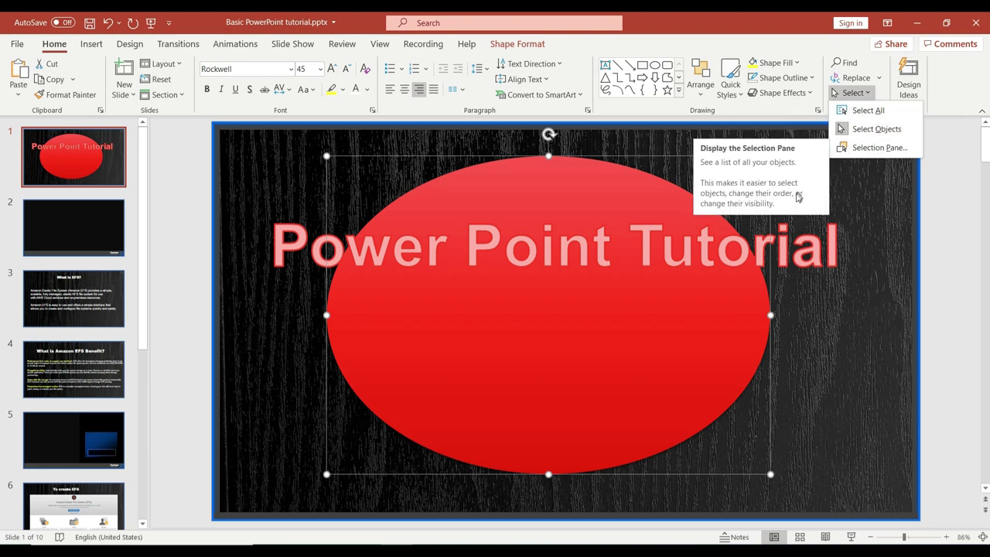
left_click(851, 248)
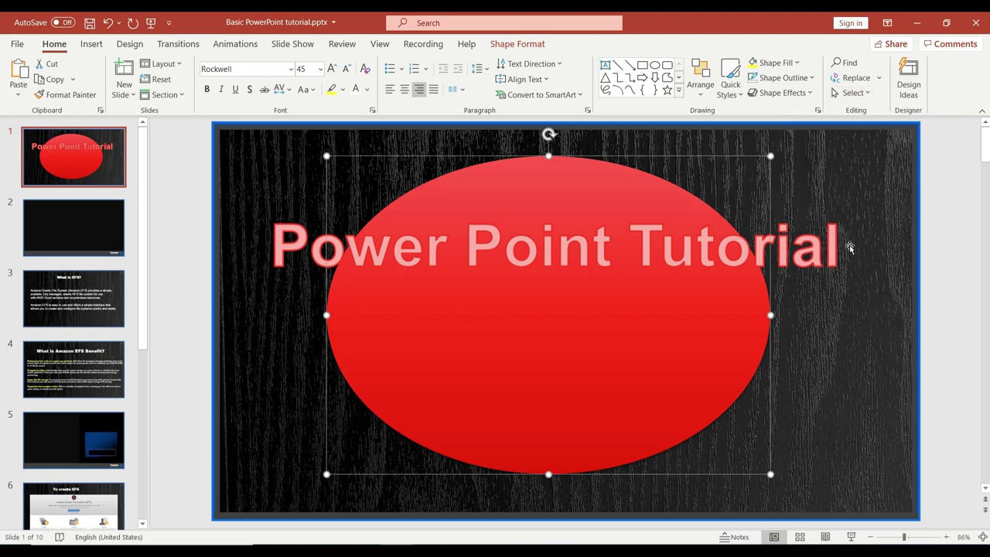
left_click(912, 91)
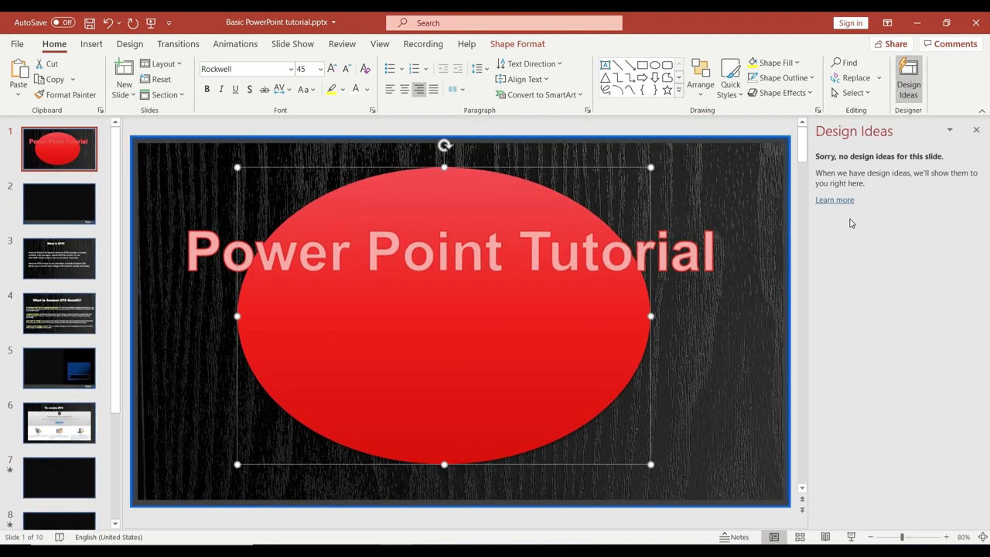
left_click(898, 97)
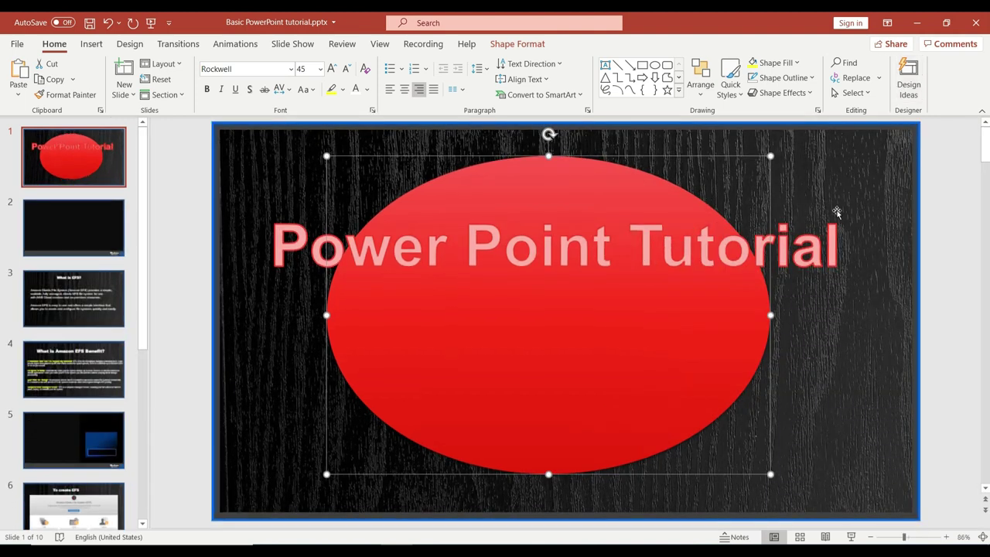